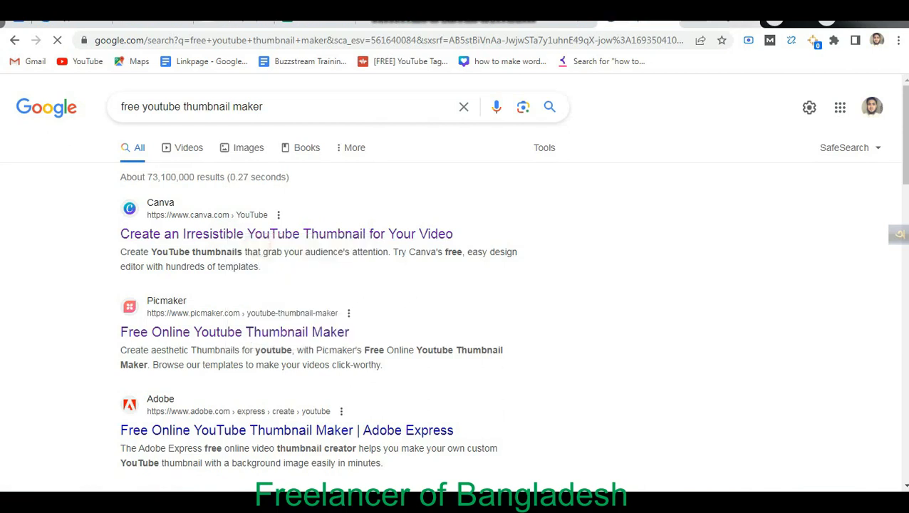
- Apply the recently used "How to Become a Freelancer" template to the blank YouTube thumbnail
click(634, 24)
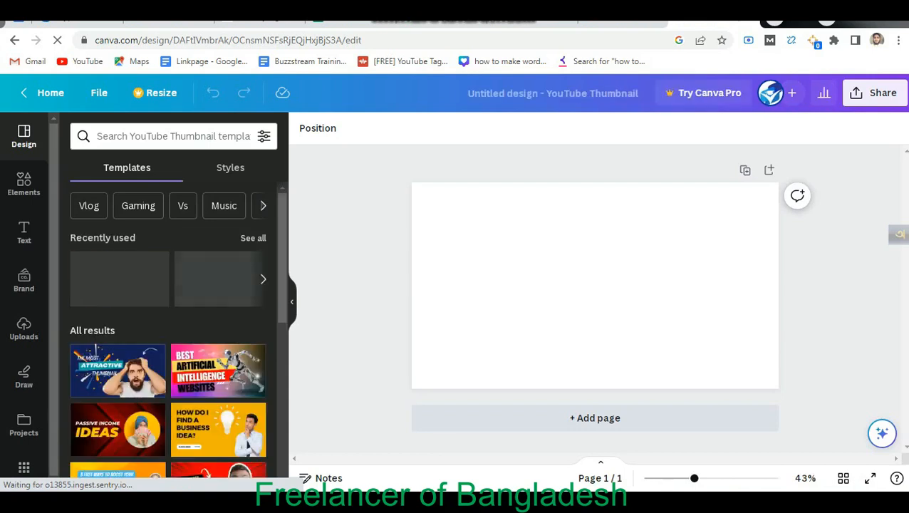
scroll(218, 302, down, 1)
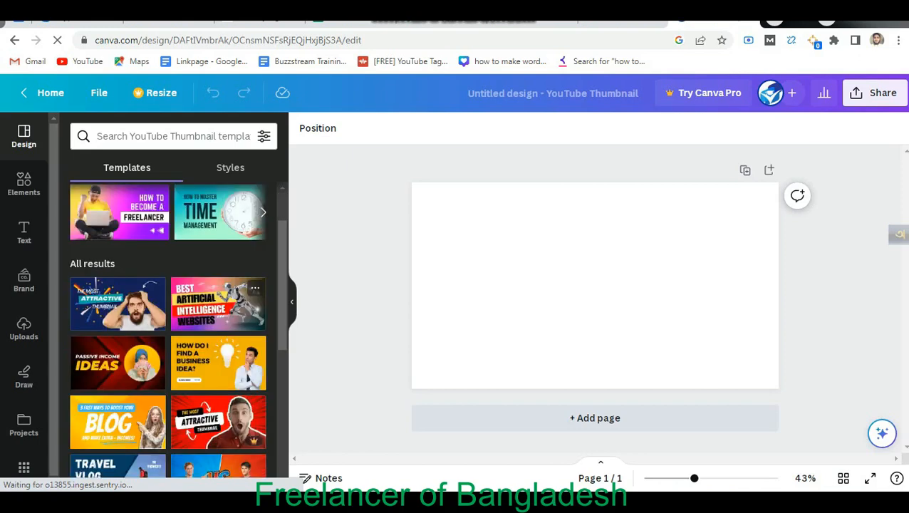
scroll(169, 328, up, 1)
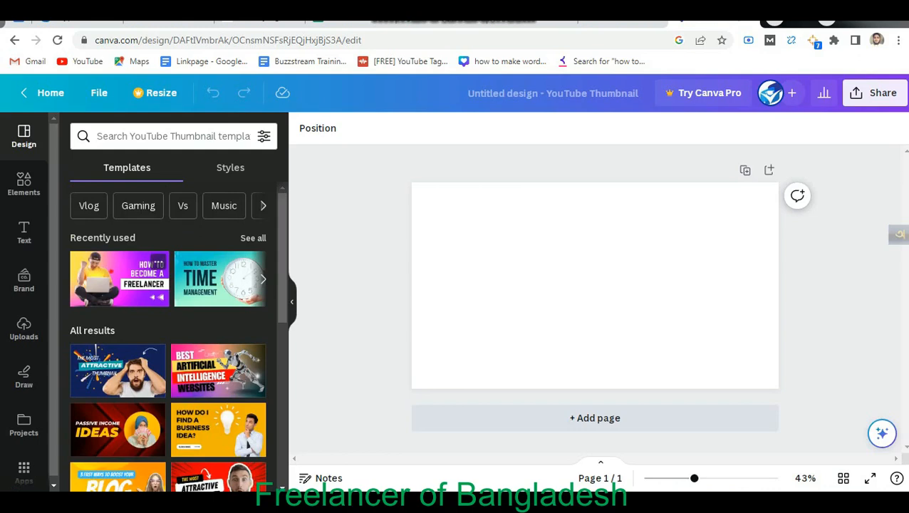
click(119, 278)
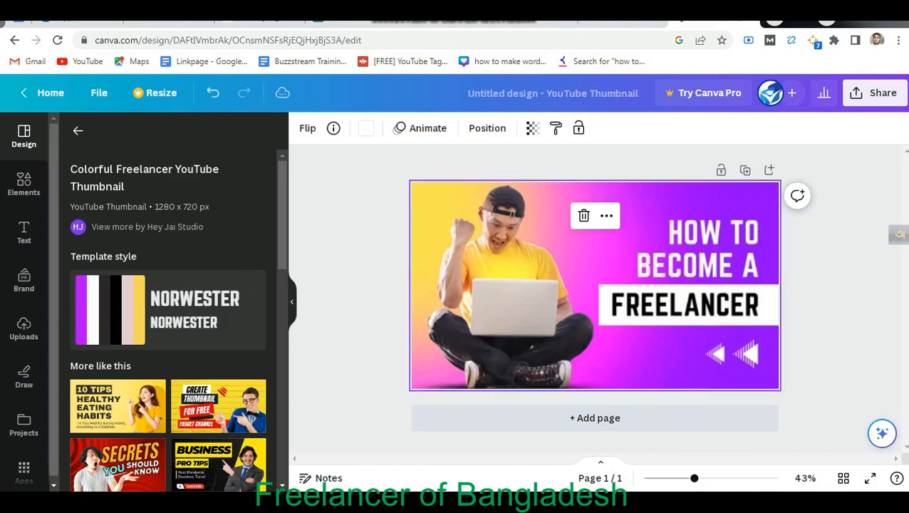
- Copy "How to make youtube thumbnails" from the sticky note and replace the "How to become a" heading with it
key(alt+Tab)
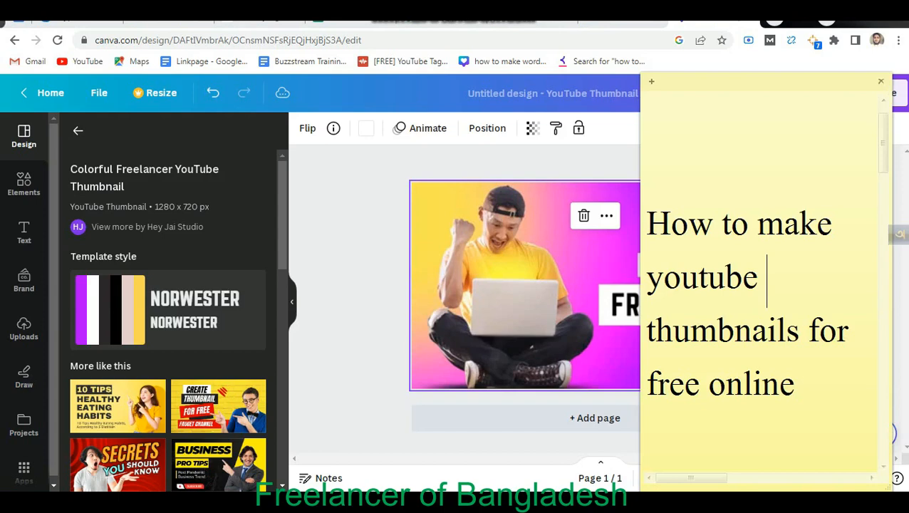
click(799, 332)
drag(799, 332, 734, 332)
click(801, 332)
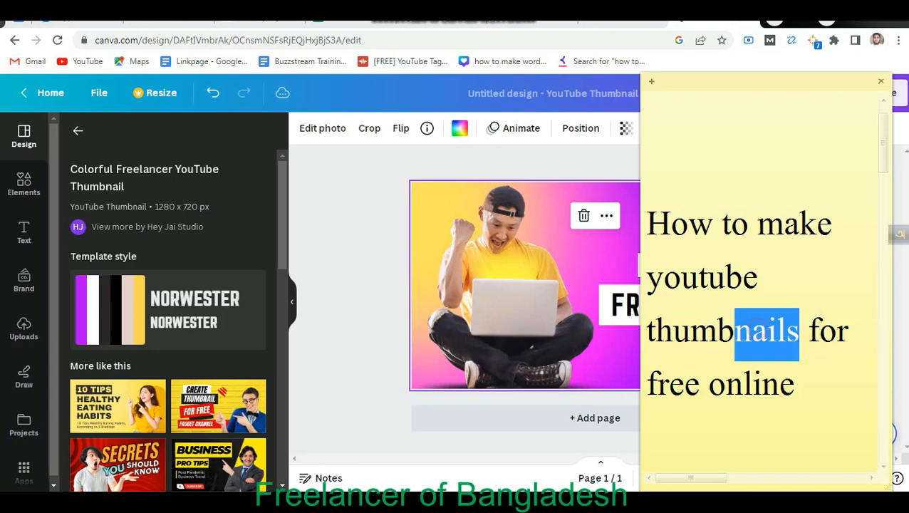
key(alt+Tab)
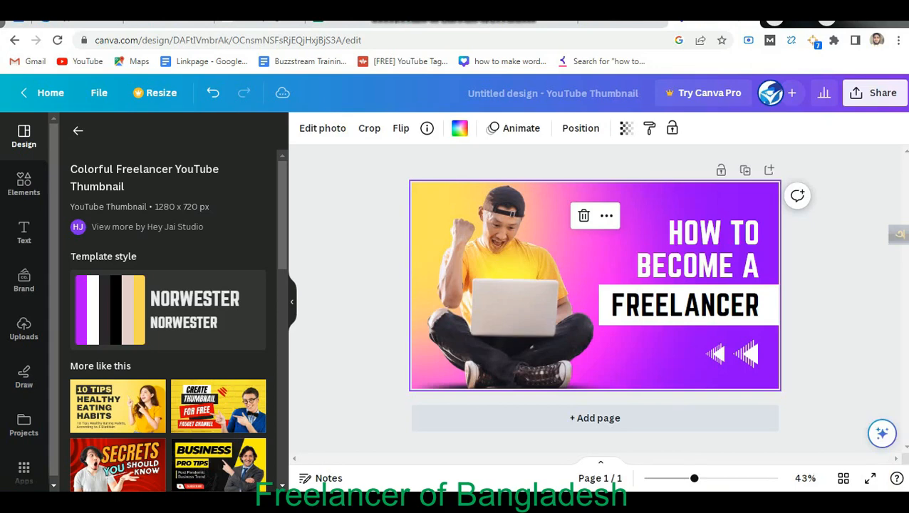
double_click(704, 234)
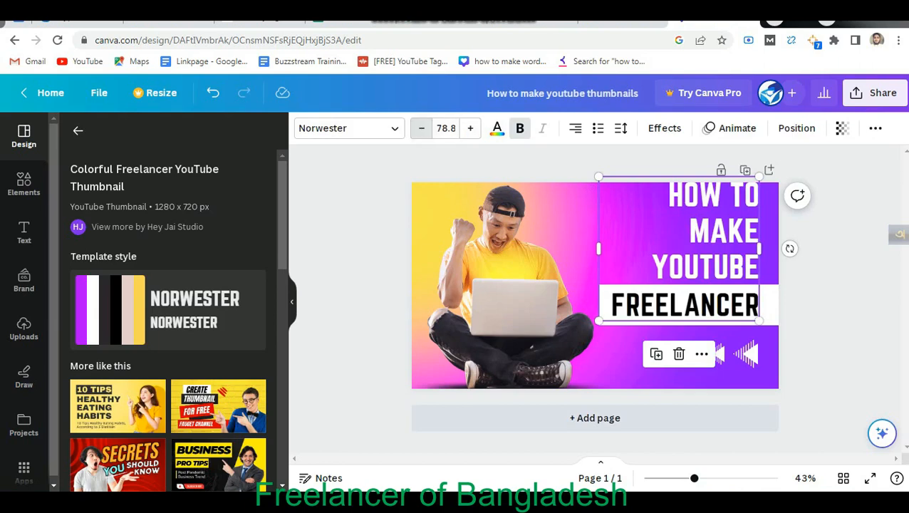
- Set the font size of the thumbnail's heading text to 60
click(421, 128)
click(470, 128)
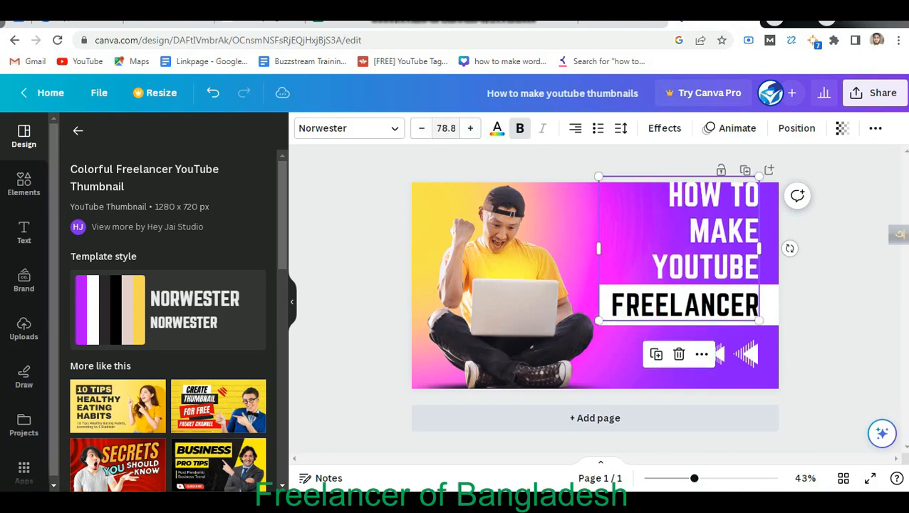
click(440, 128)
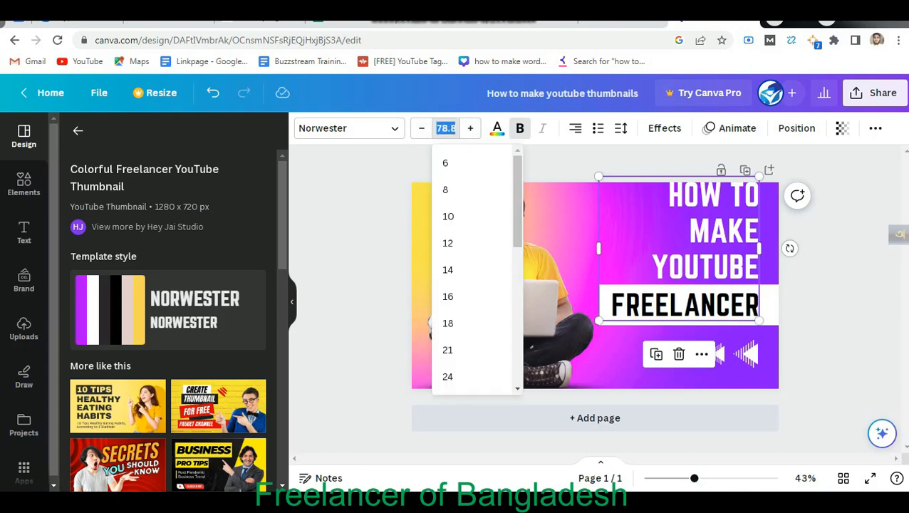
text(60)
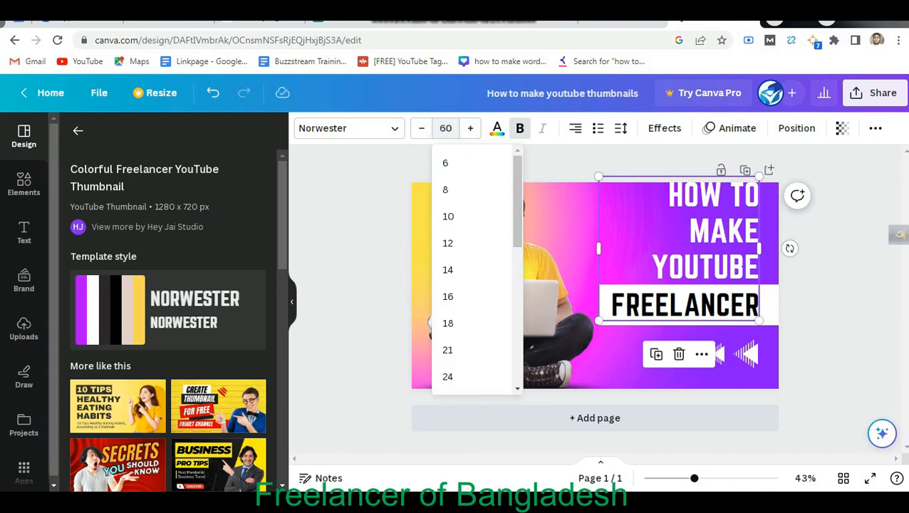
key(Return)
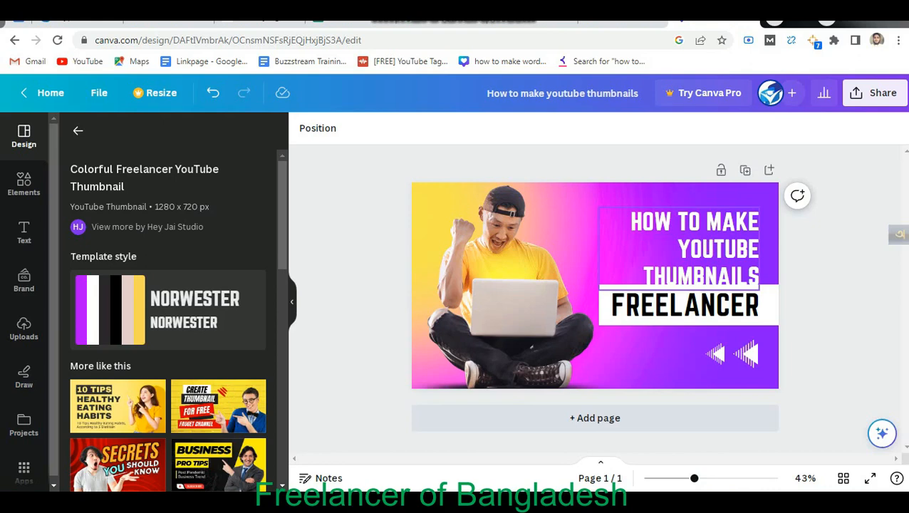
- Move the heading up so it clears the white band, and extend its text box closer to the thumbnail's right edge
drag(704, 250, 704, 214)
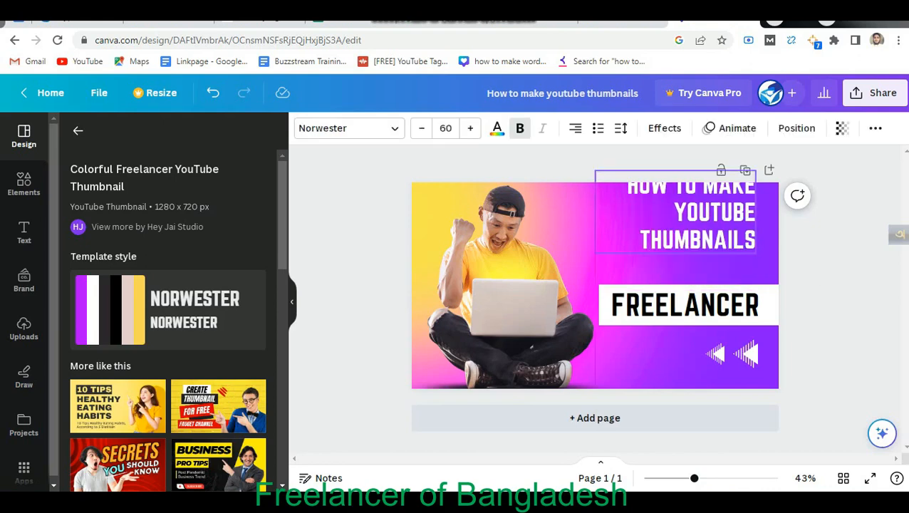
click(704, 214)
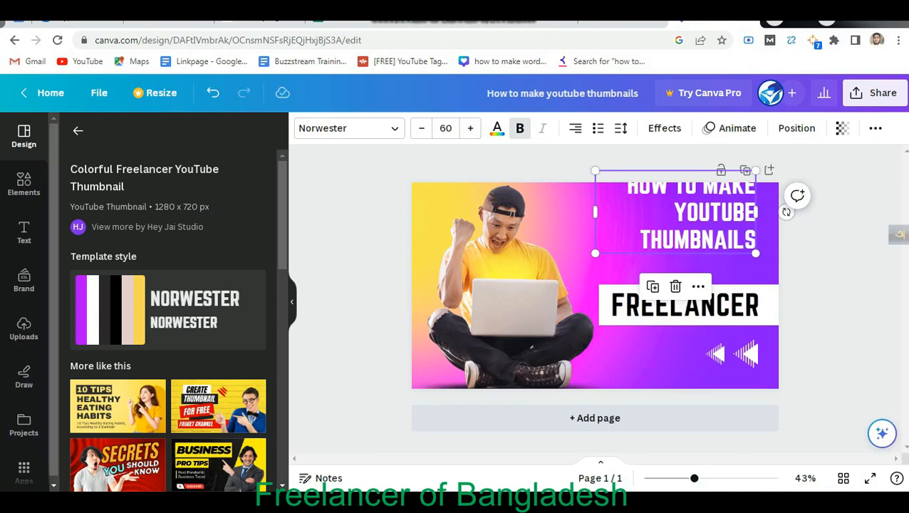
click(834, 260)
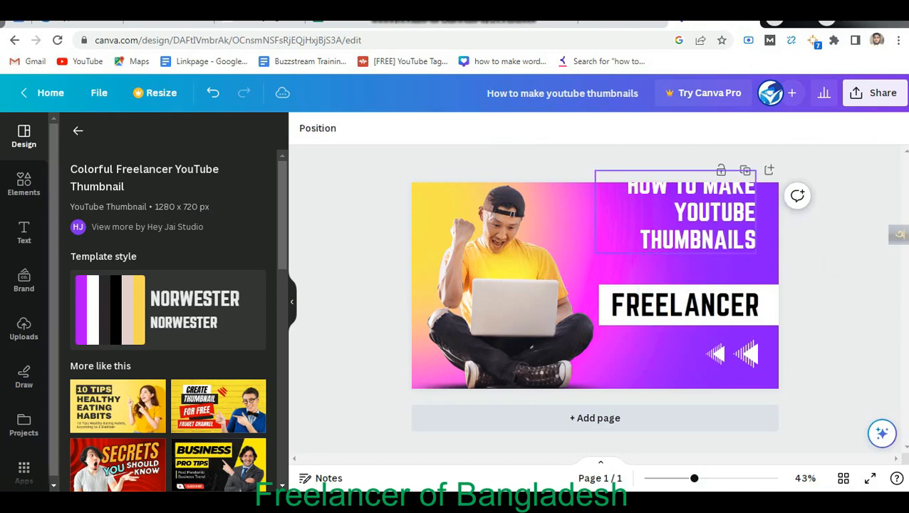
mouse_move(703, 215)
mouse_down()
mouse_move(704, 239)
mouse_move(704, 230)
mouse_up()
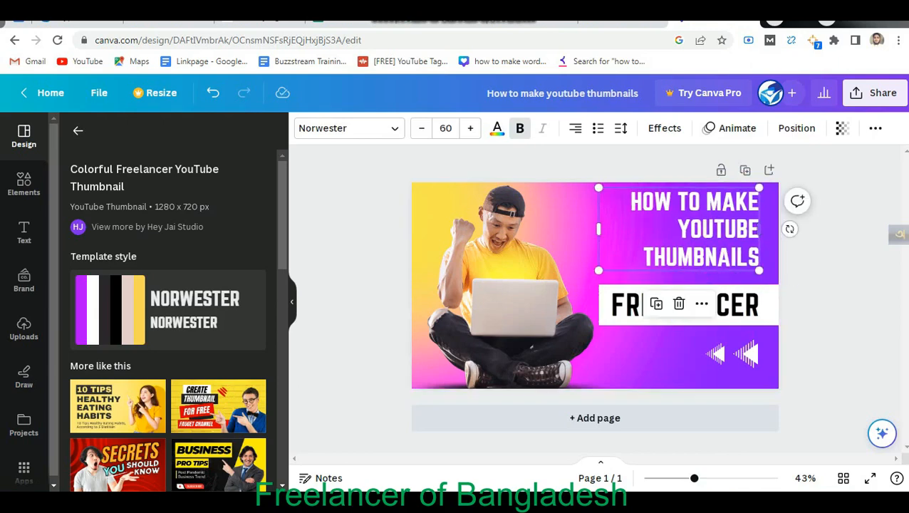
drag(759, 228, 771, 228)
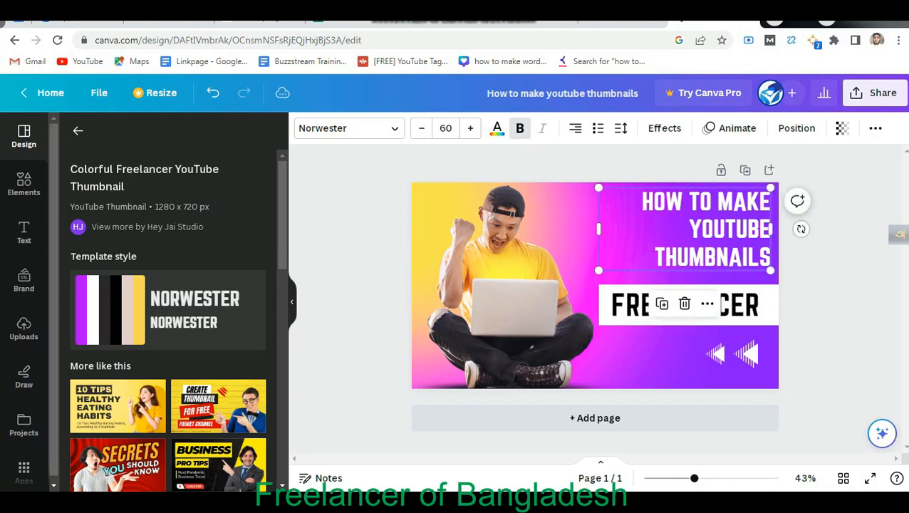
- Copy "for free online" from the sticky note and replace the word FREELANCER with it
click(684, 305)
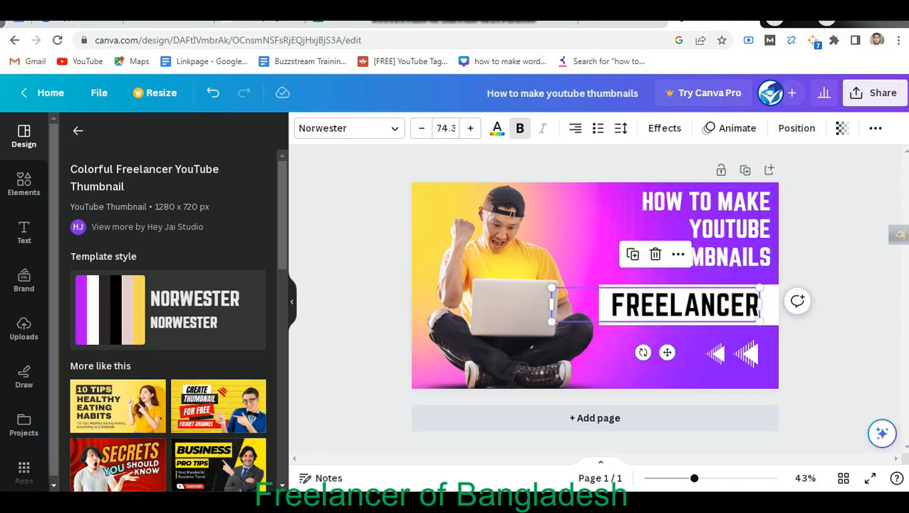
click(809, 335)
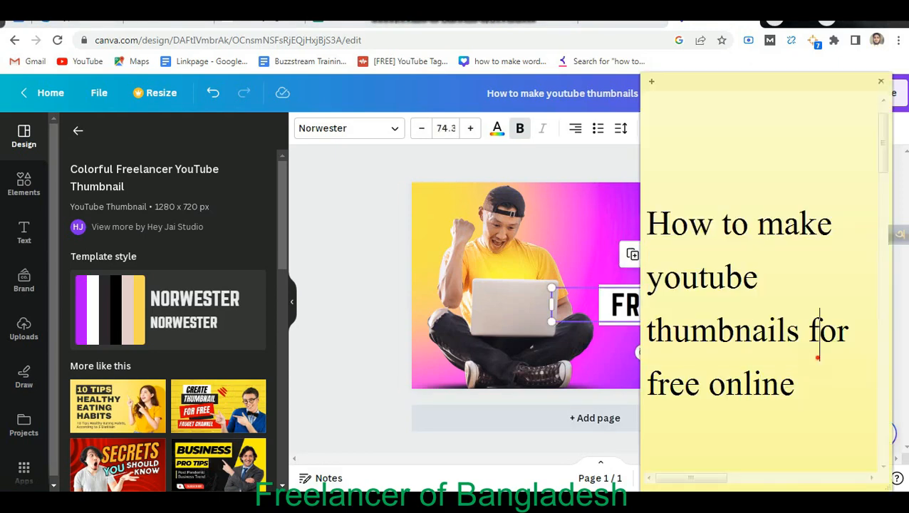
drag(811, 337, 815, 391)
key(ctrl+c)
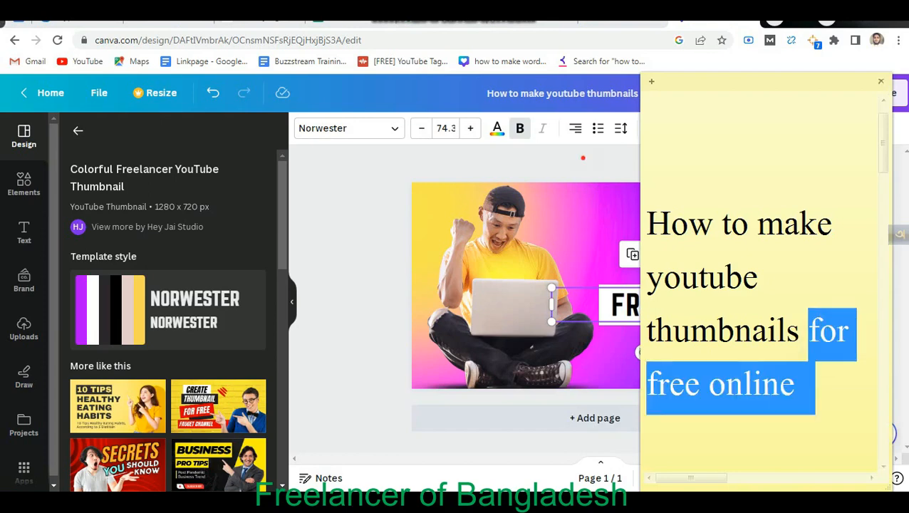
click(686, 305)
double_click(686, 305)
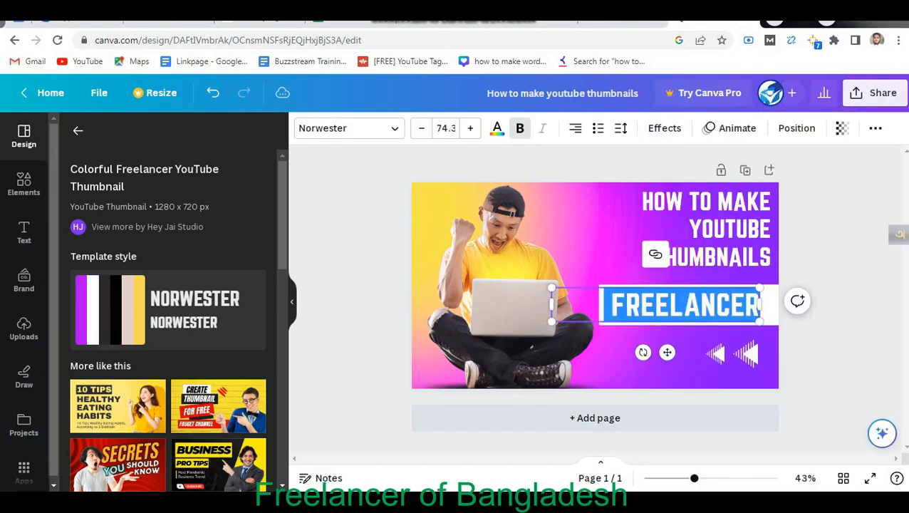
key(ctrl+v)
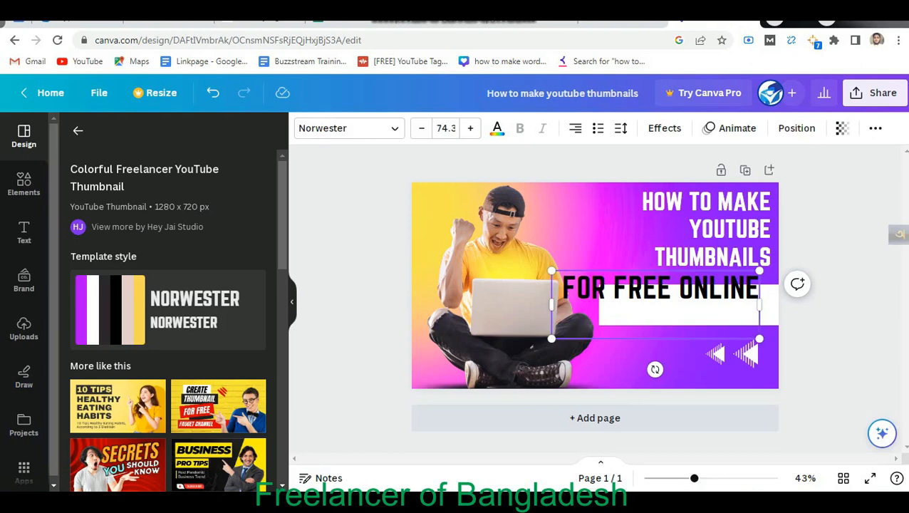
- Scale the "for free online" text down to size 66 and move it right onto the white band
drag(759, 339, 736, 331)
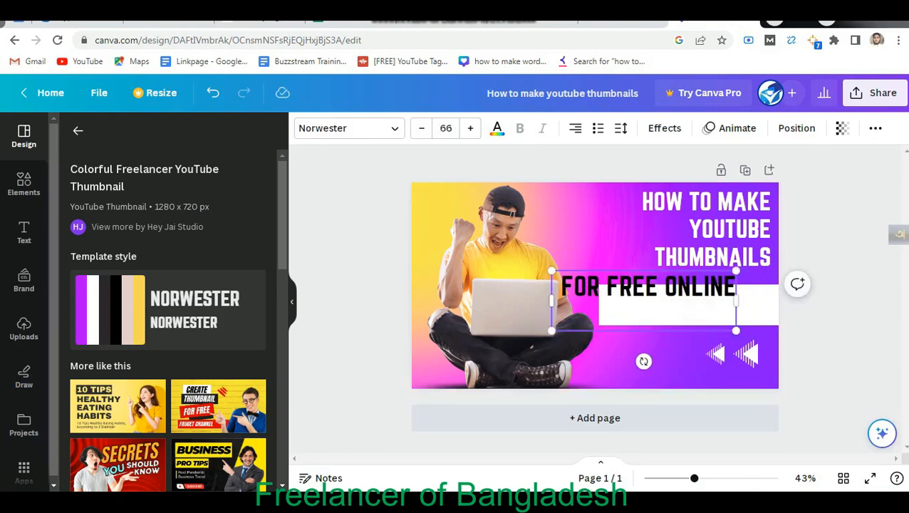
click(842, 317)
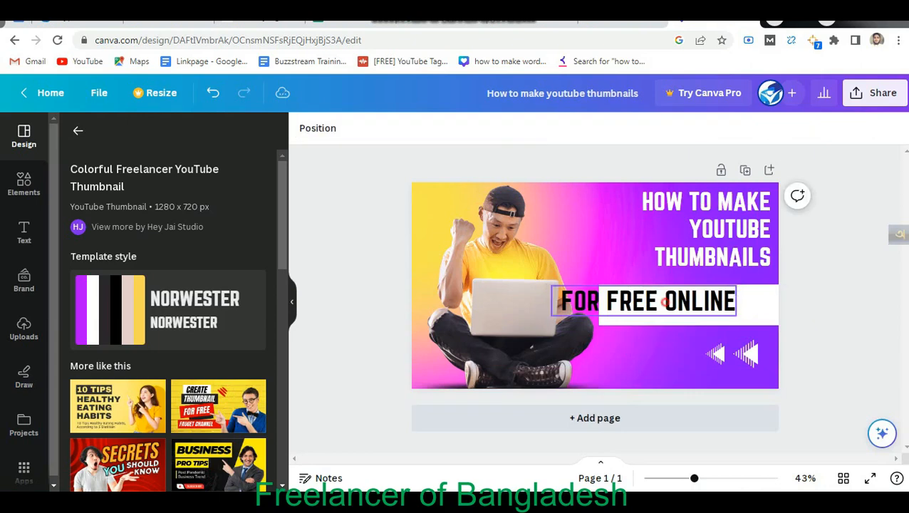
drag(664, 302, 699, 312)
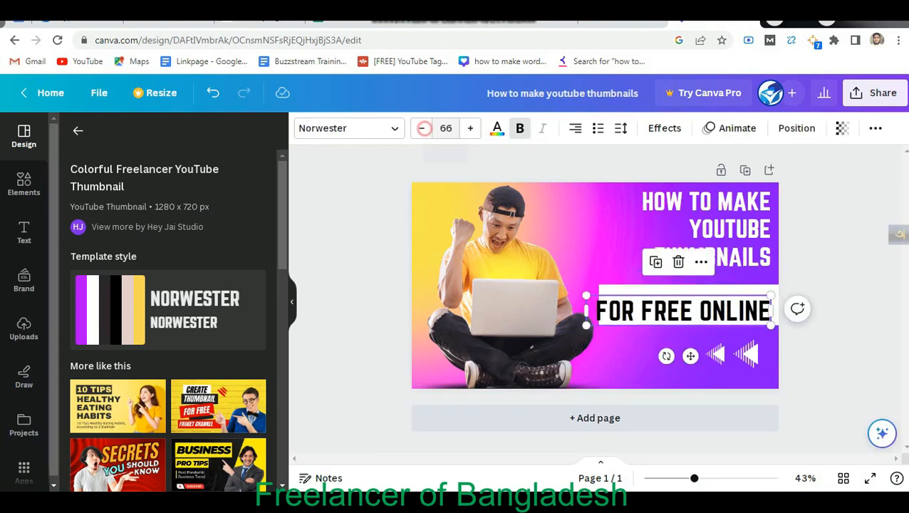
- Set the font size of the "for free online" text to 64 so it fits the white band's width
click(424, 128)
click(423, 129)
click(423, 128)
click(423, 128)
click(423, 128)
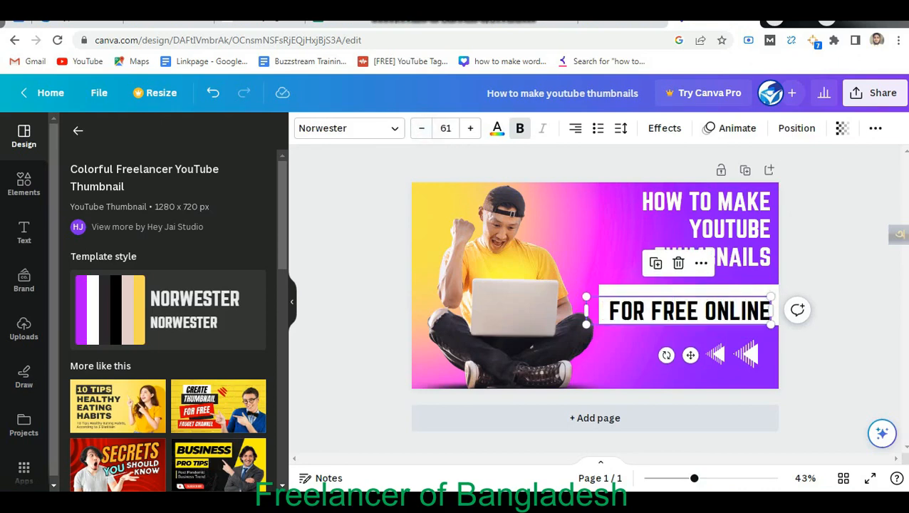
click(470, 129)
click(471, 128)
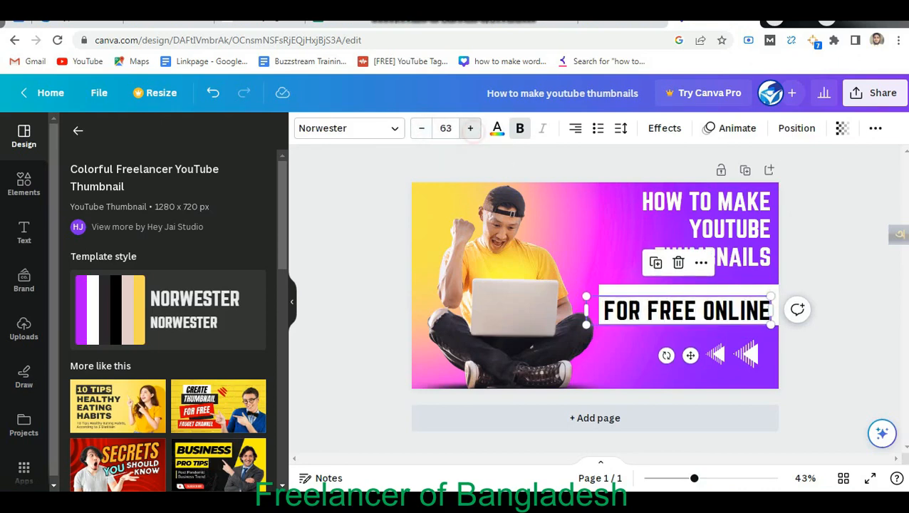
click(470, 128)
click(834, 345)
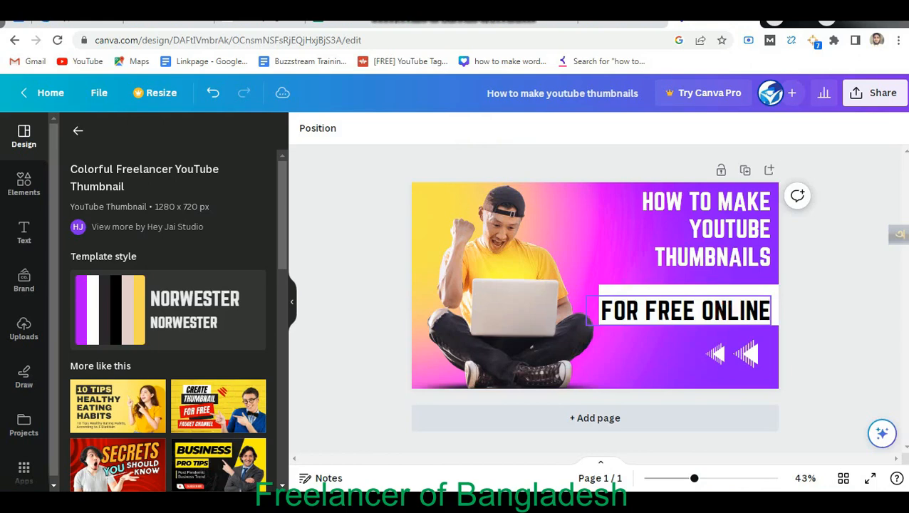
- Raise the "for free online" text to the middle of the white band and lower the heading slightly towards it
drag(679, 311, 679, 303)
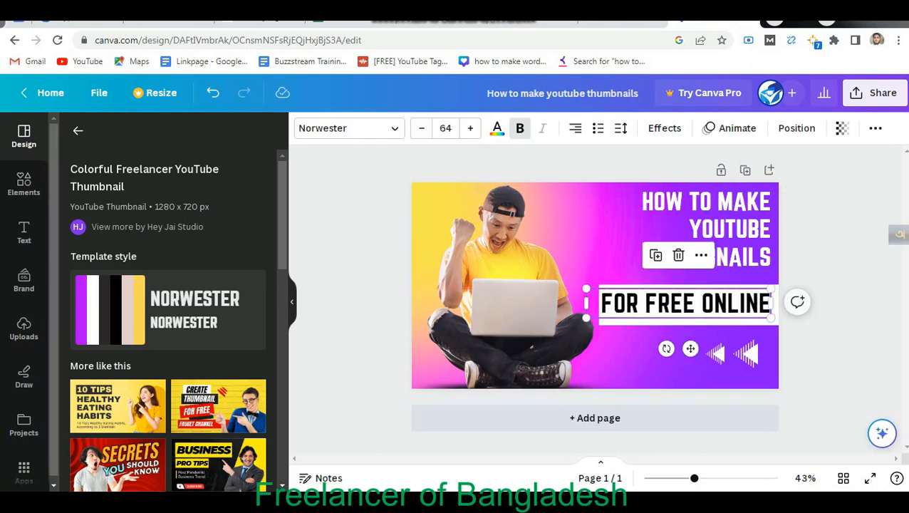
key(Escape)
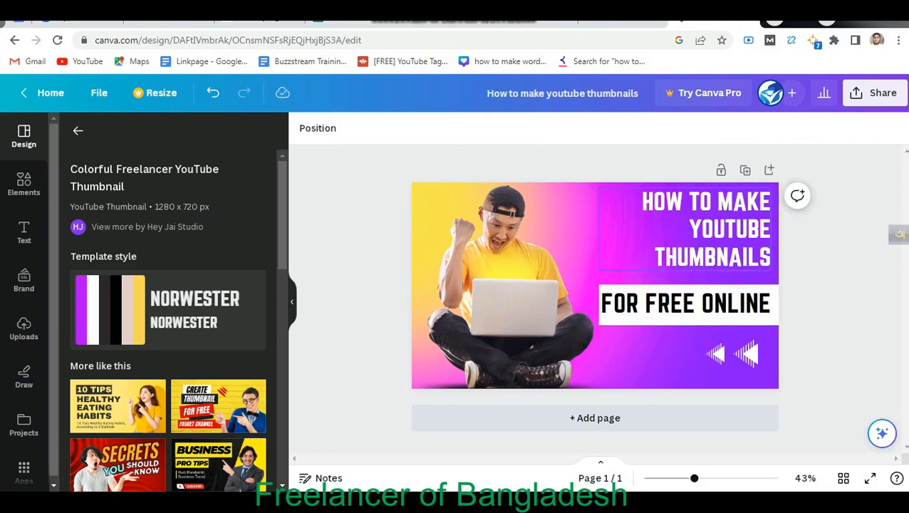
mouse_move(702, 230)
mouse_down()
mouse_move(696, 242)
mouse_move(702, 236)
mouse_up()
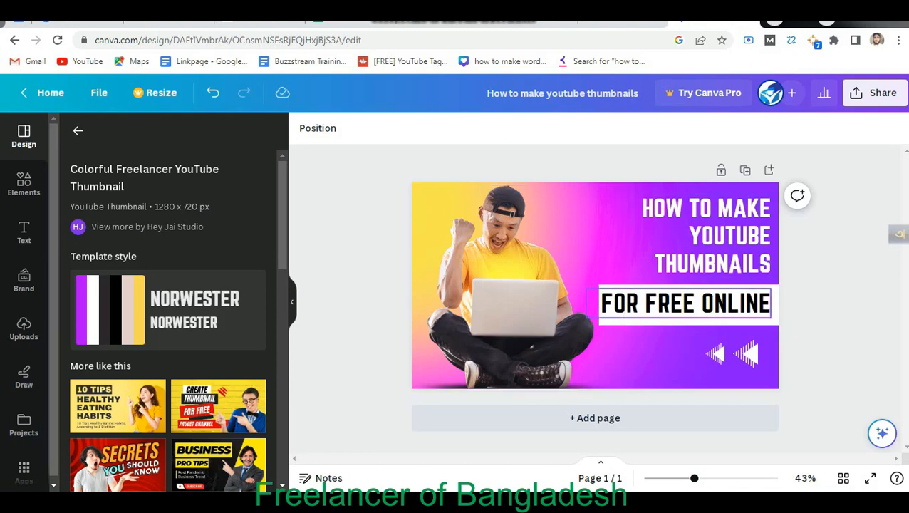
- Open google.com in a new browser tab
click(653, 288)
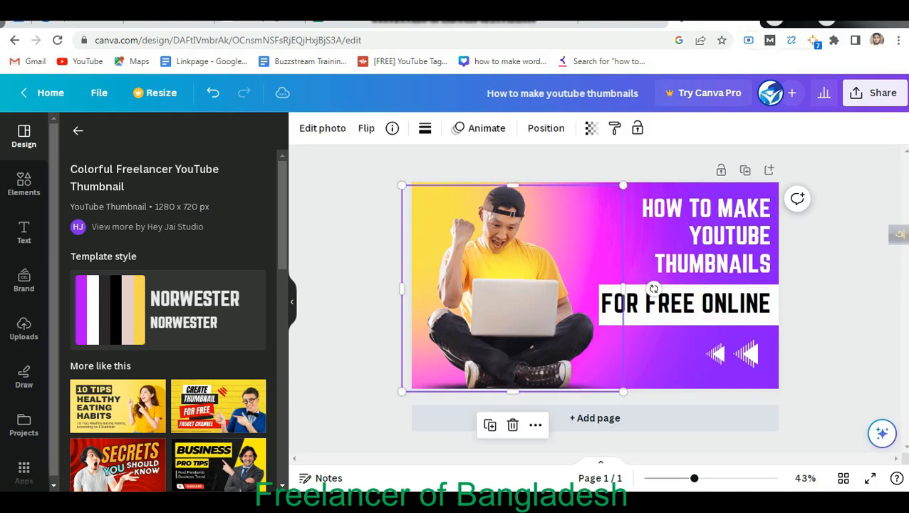
key(ctrl+t)
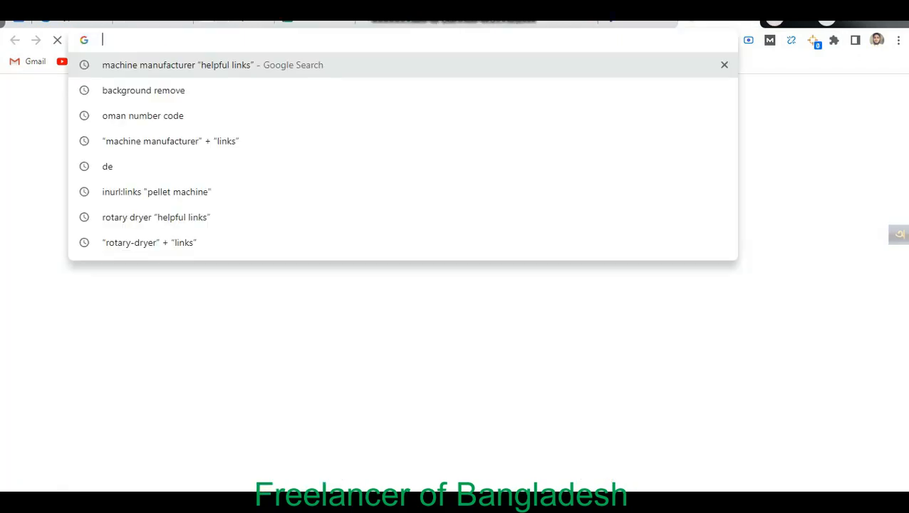
text(google.com)
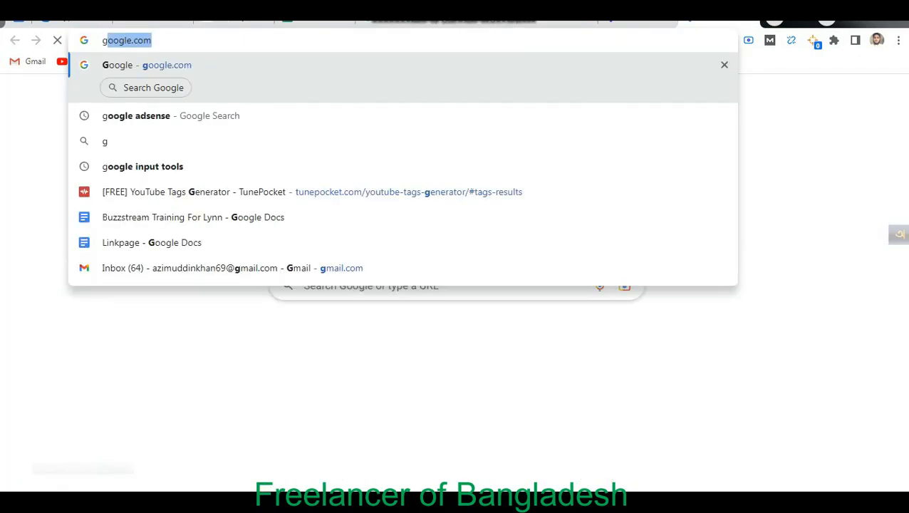
key(Return)
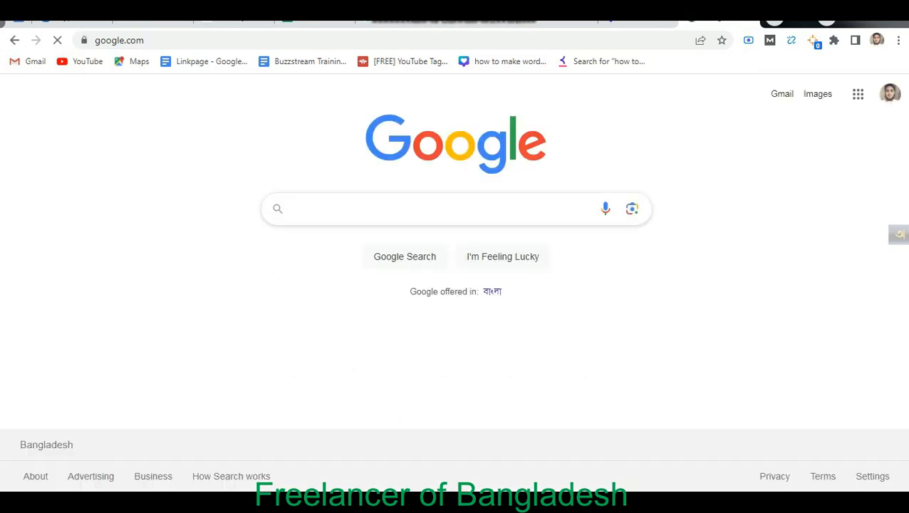
- Search Google for "youtube" and switch to the image results
click(511, 207)
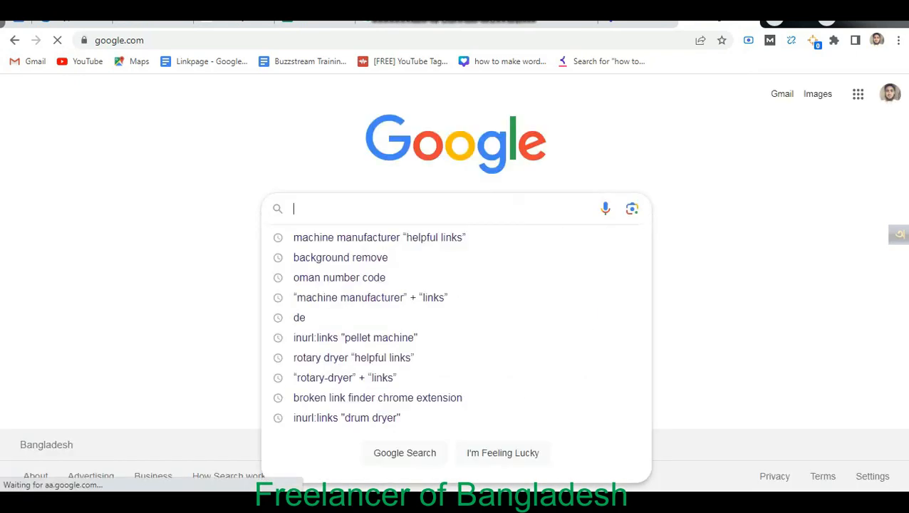
text(youtube)
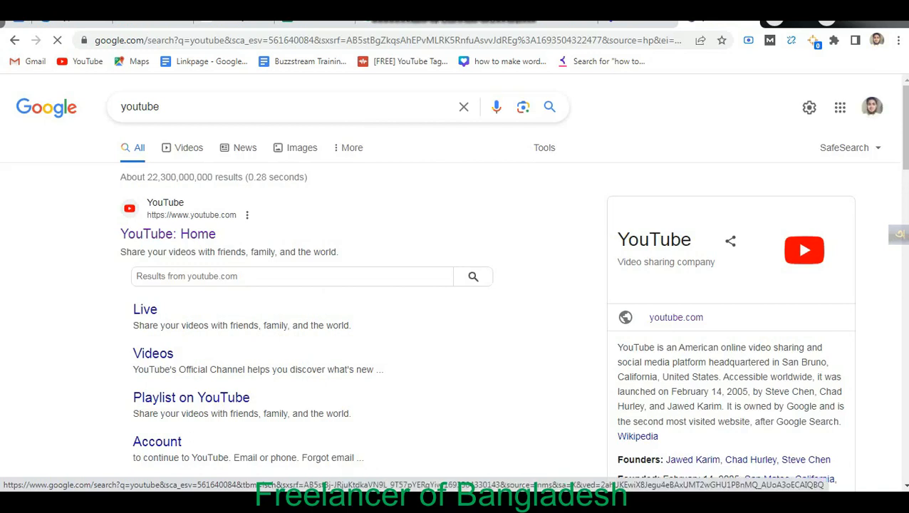
click(310, 104)
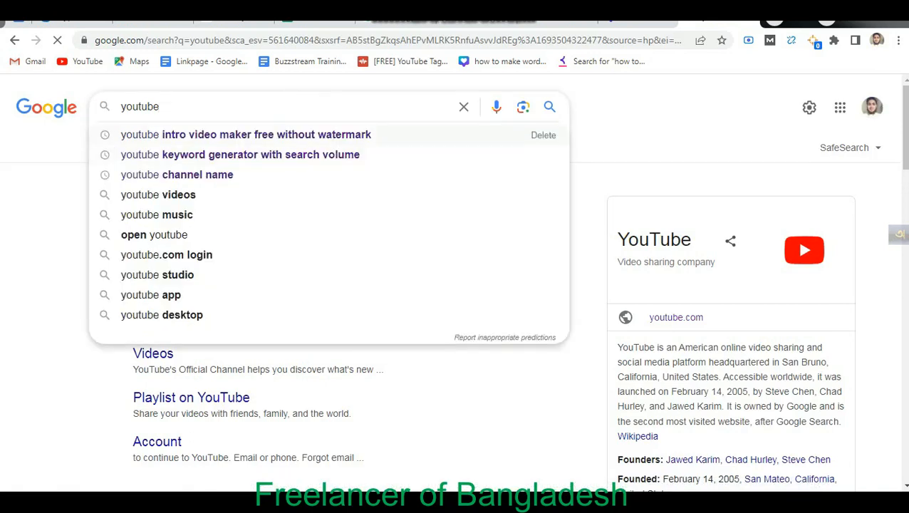
click(627, 101)
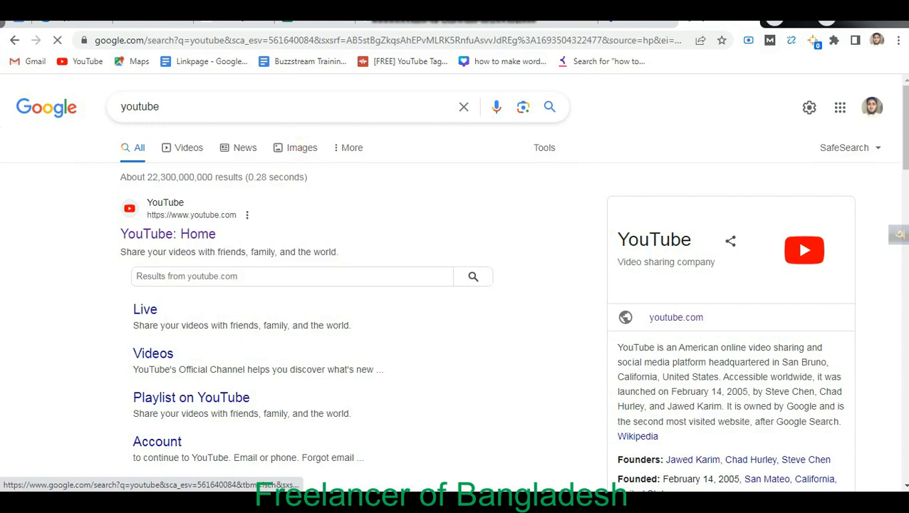
click(301, 148)
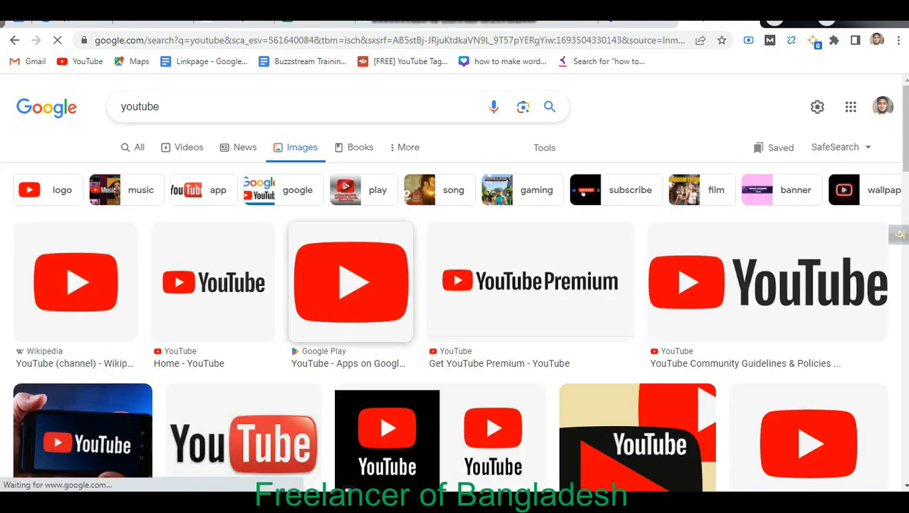
- Browse the YouTube image results and open the Billboard picture of a hand holding a phone with the logo
scroll(349, 299, down, 1)
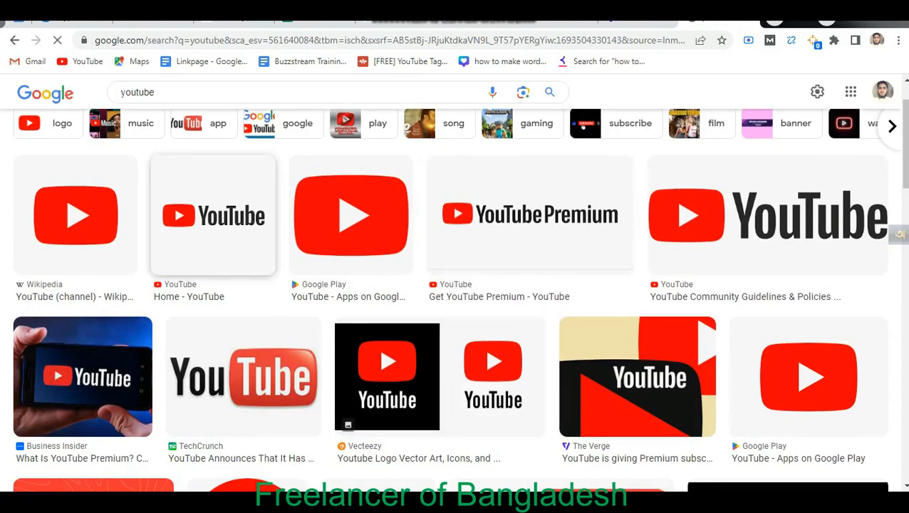
scroll(214, 214, down, 1)
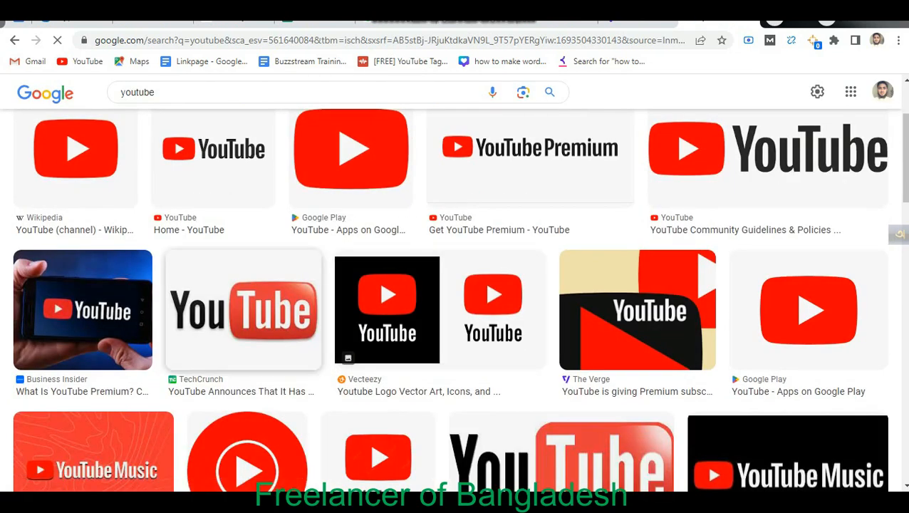
scroll(350, 164, up, 1)
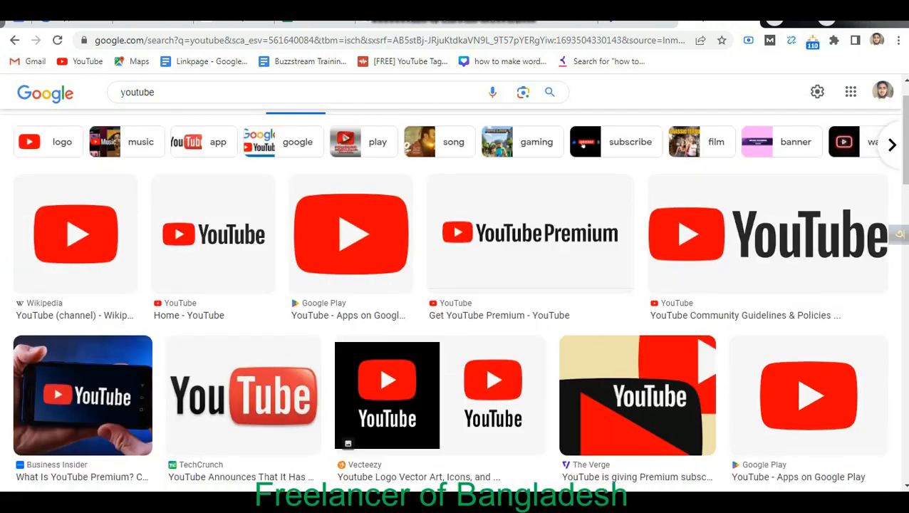
scroll(356, 199, down, 2)
scroll(356, 199, down, 3)
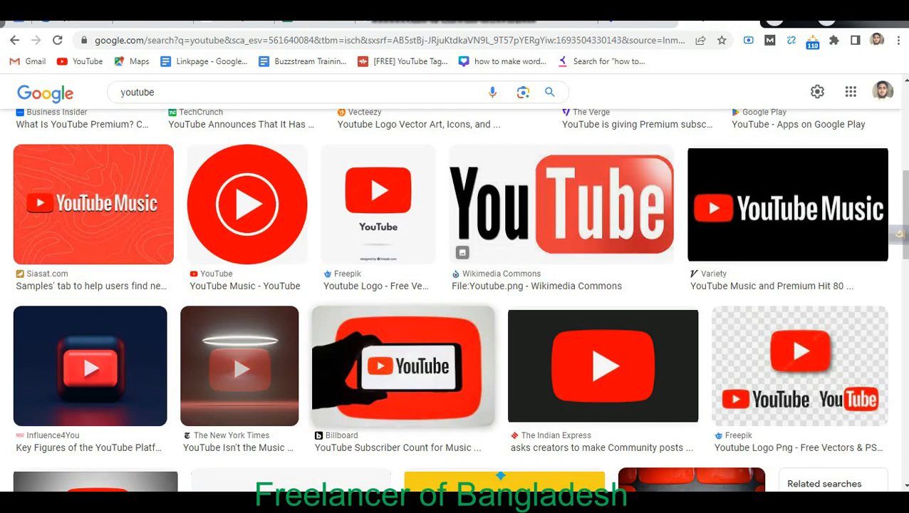
scroll(428, 305, down, 1)
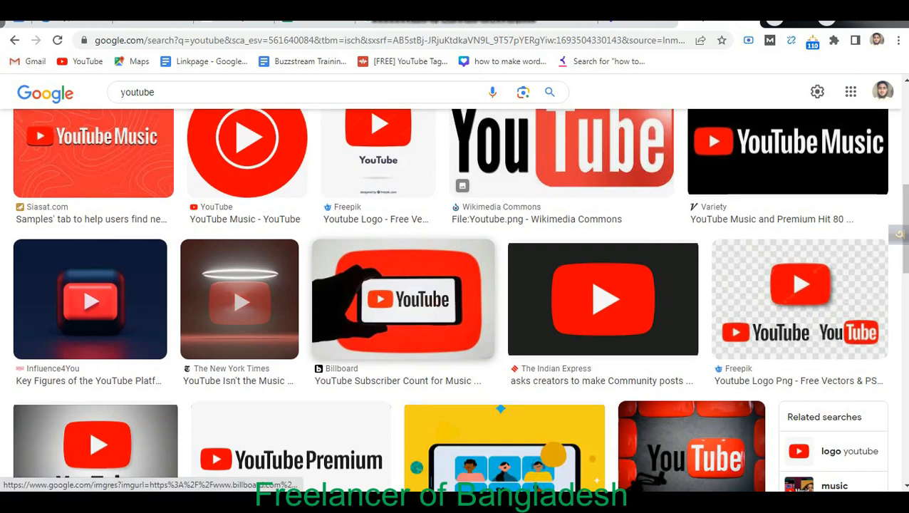
click(403, 300)
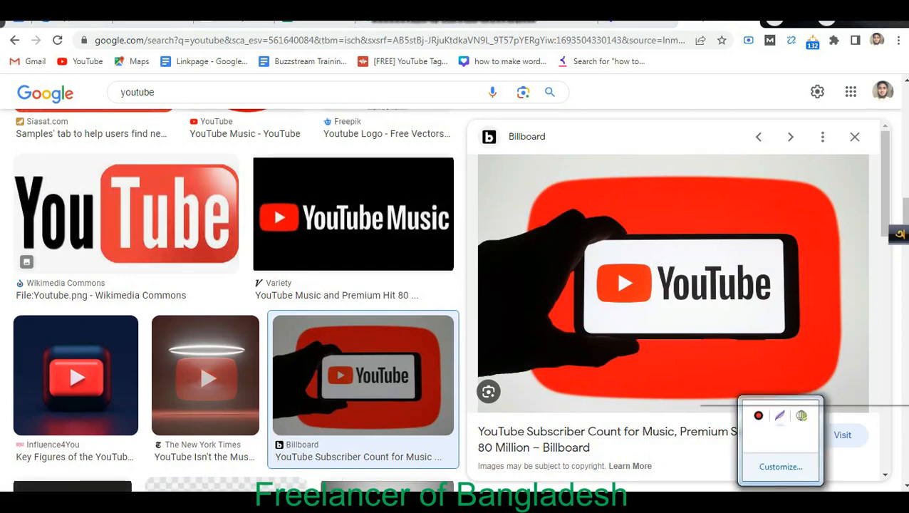
- Capture a 517x333 area of the enlarged Billboard picture with Lightshot and save it to the Desktop as Screenshot_2 in PNG format
click(779, 415)
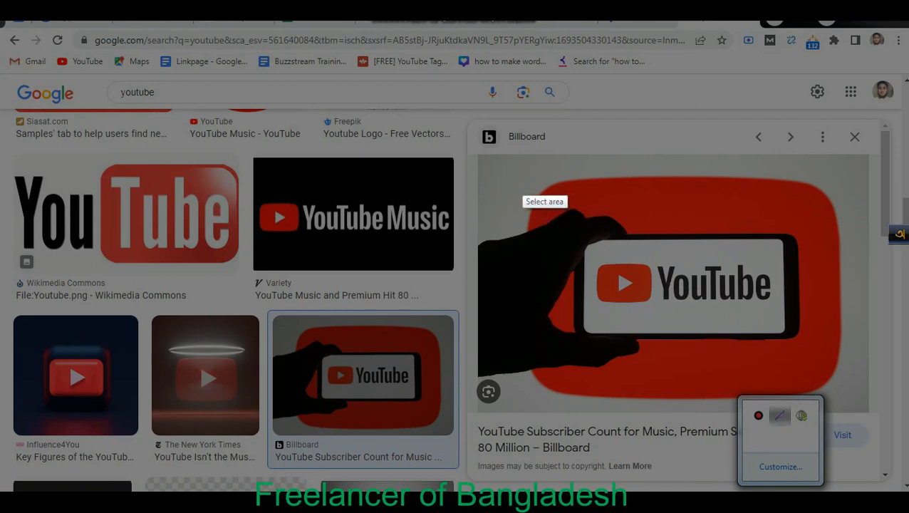
drag(512, 169, 858, 391)
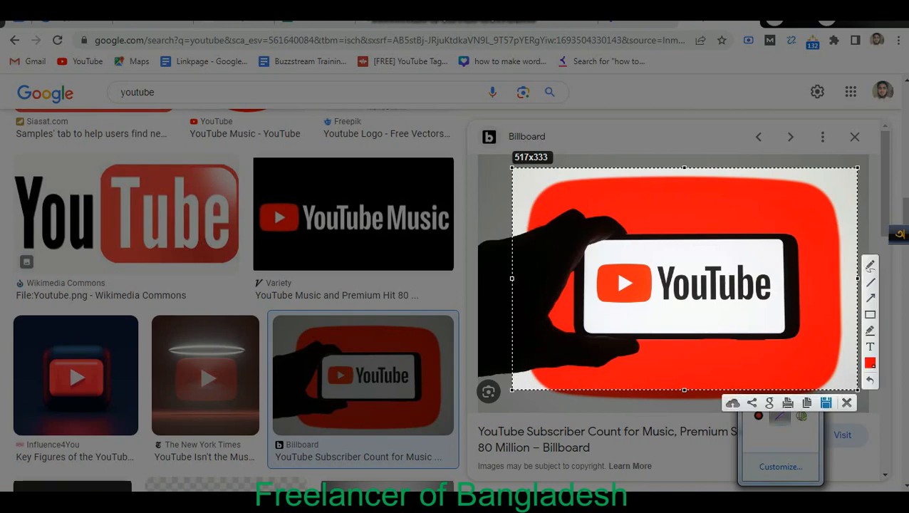
click(825, 403)
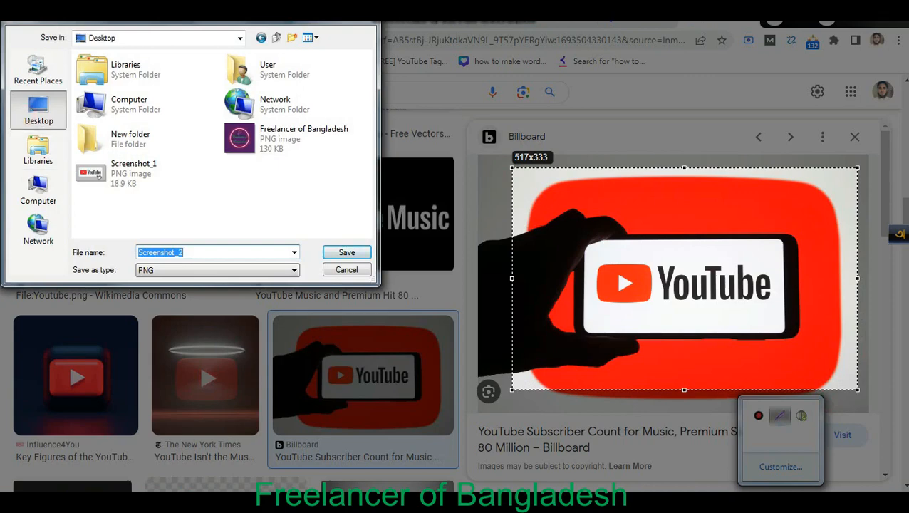
click(346, 253)
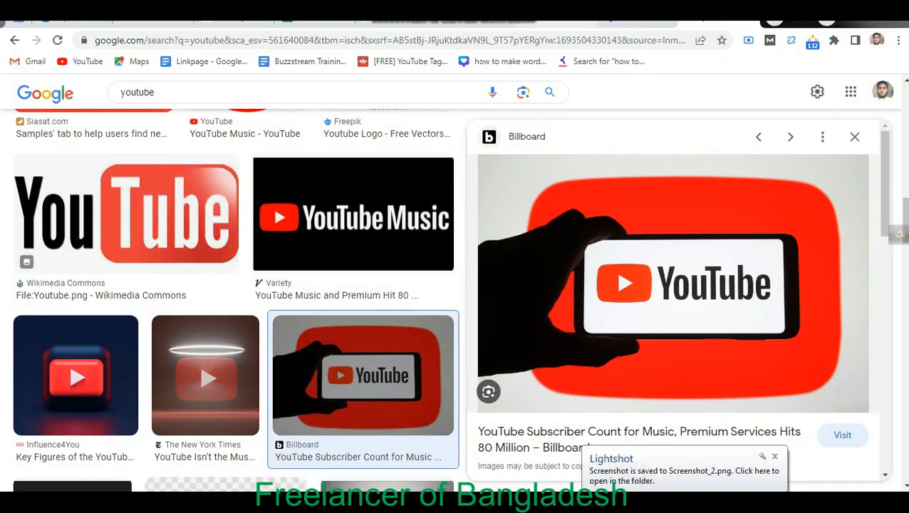
- Return to the Canva thumbnail design, upload Screenshot_1 from the Desktop and add it to the page
key(ctrl+shift+Tab)
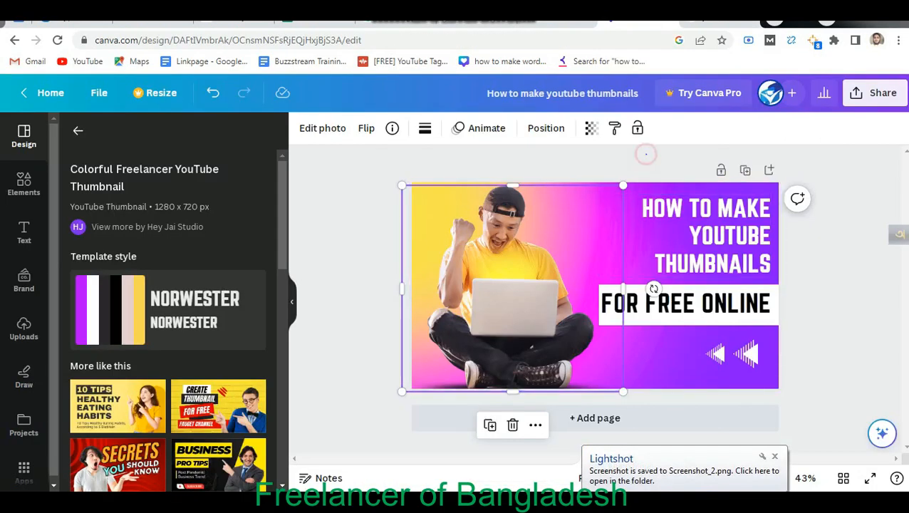
click(643, 154)
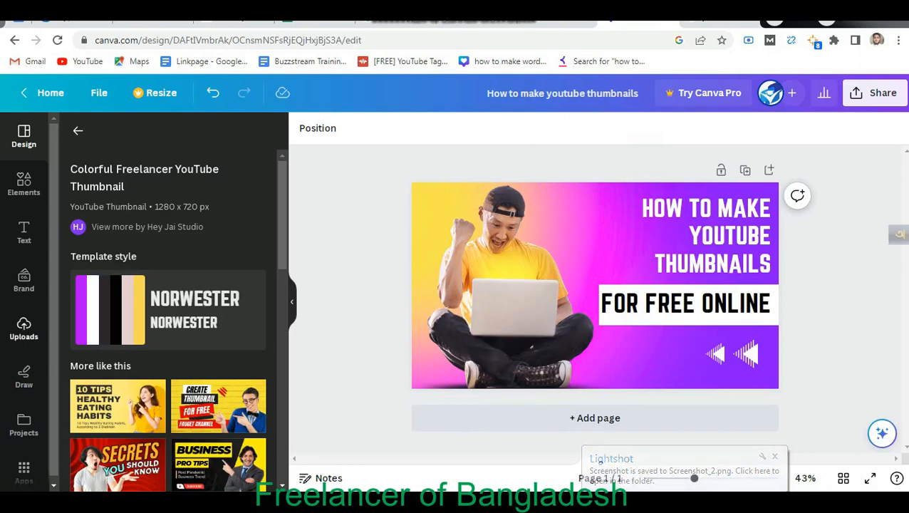
click(23, 328)
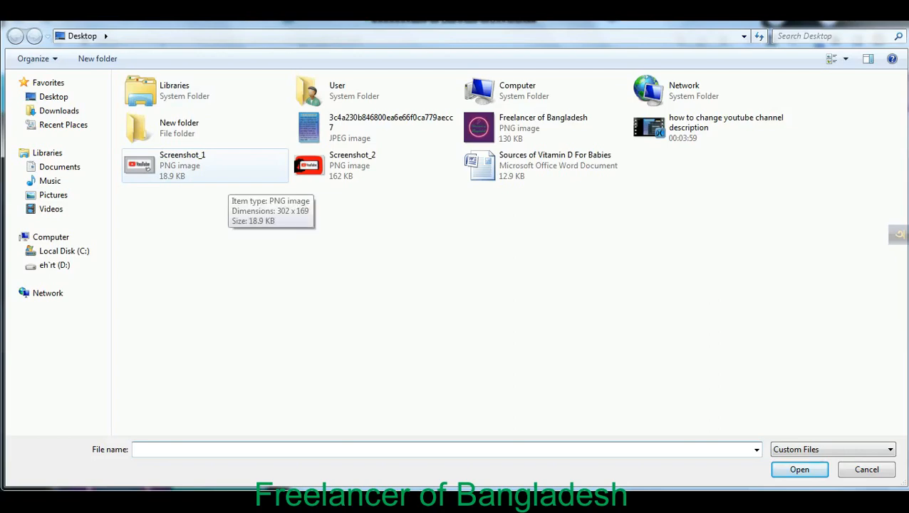
double_click(224, 178)
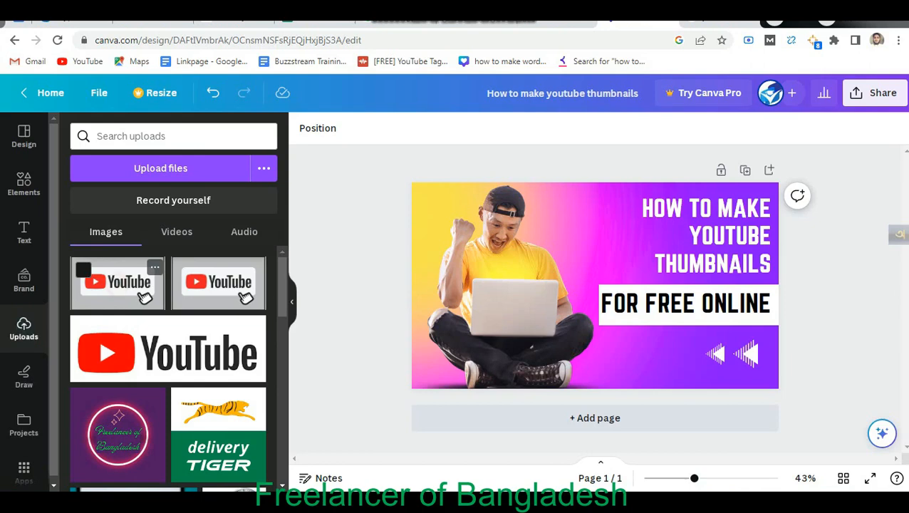
click(118, 283)
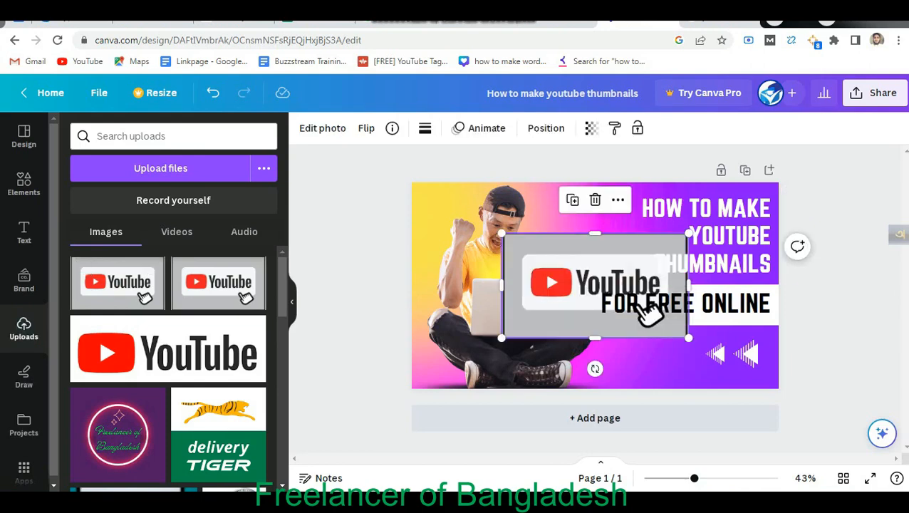
- Delete the photo of the man with the laptop and place the YouTube image in the left half of the thumbnail
drag(595, 286, 565, 347)
click(506, 238)
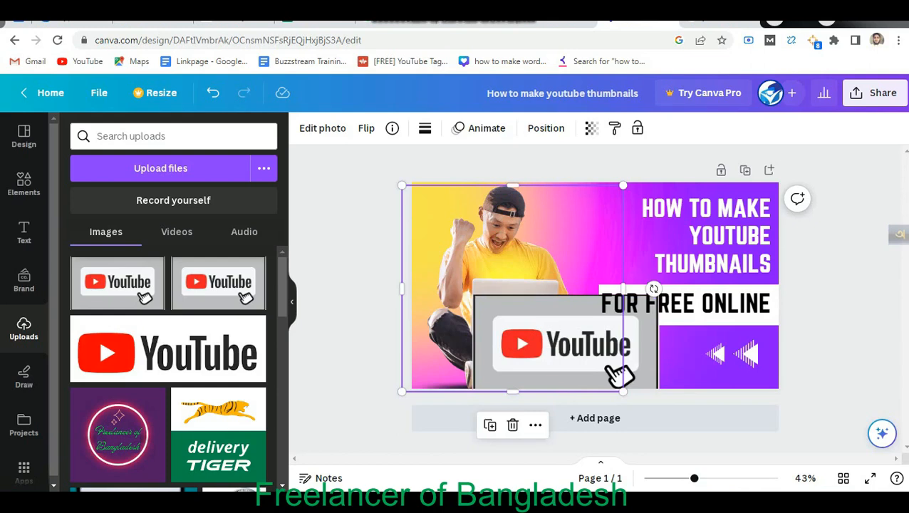
key(Delete)
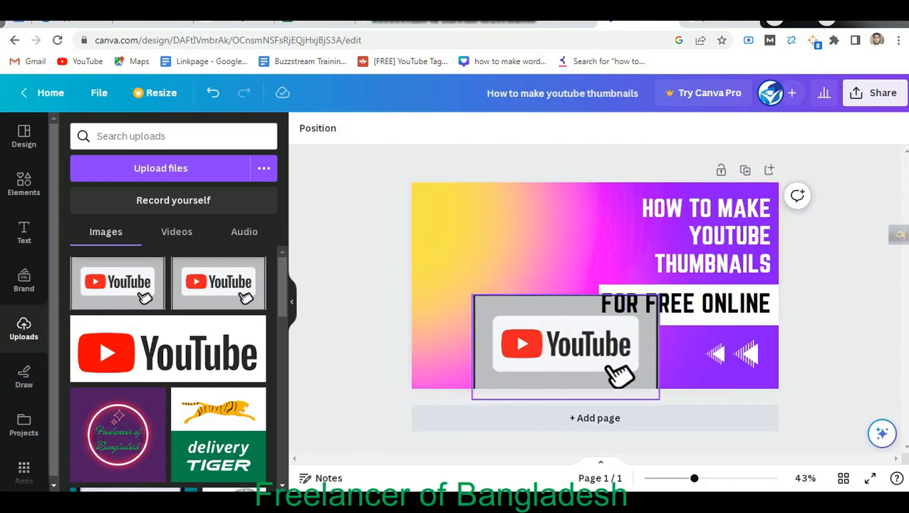
drag(566, 347, 516, 265)
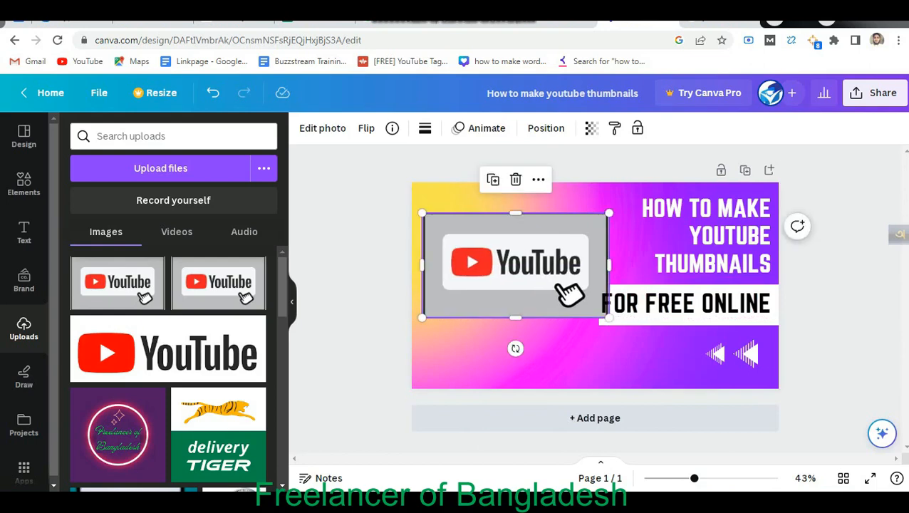
- Tilt the YouTube image counterclockwise, enlarge it slightly and shift it against the thumbnail's left edge
drag(515, 349, 575, 333)
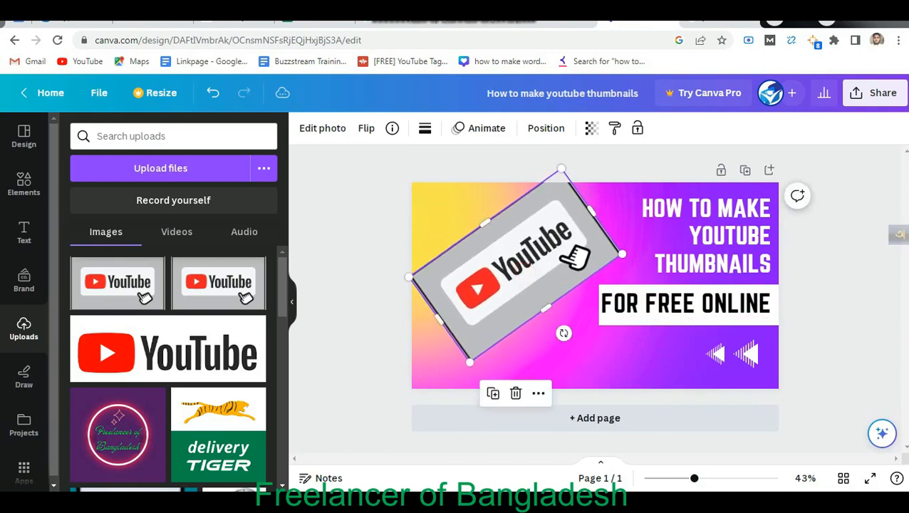
drag(513, 284, 500, 296)
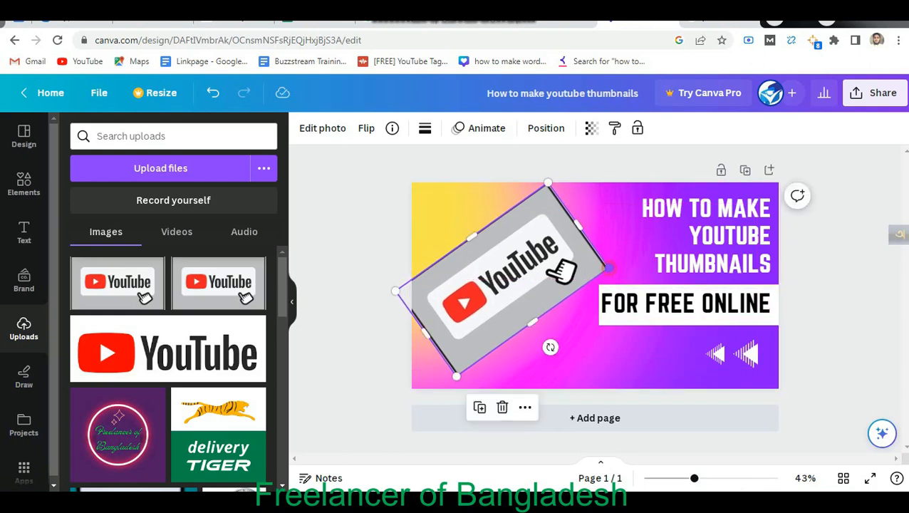
drag(604, 268, 633, 269)
drag(470, 308, 443, 295)
- Move the "How to make youtube thumbnails" heading slightly left, closer to the YouTube image, and deselect it
drag(738, 239, 706, 244)
click(843, 285)
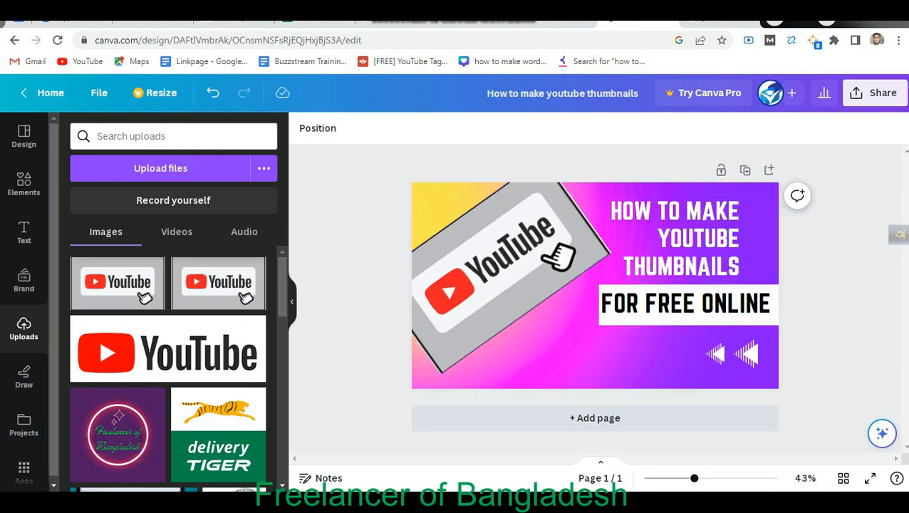
click(854, 340)
- Download the thumbnail as a PNG at 1,280 × 720 px
click(889, 94)
scroll(762, 285, down, 1)
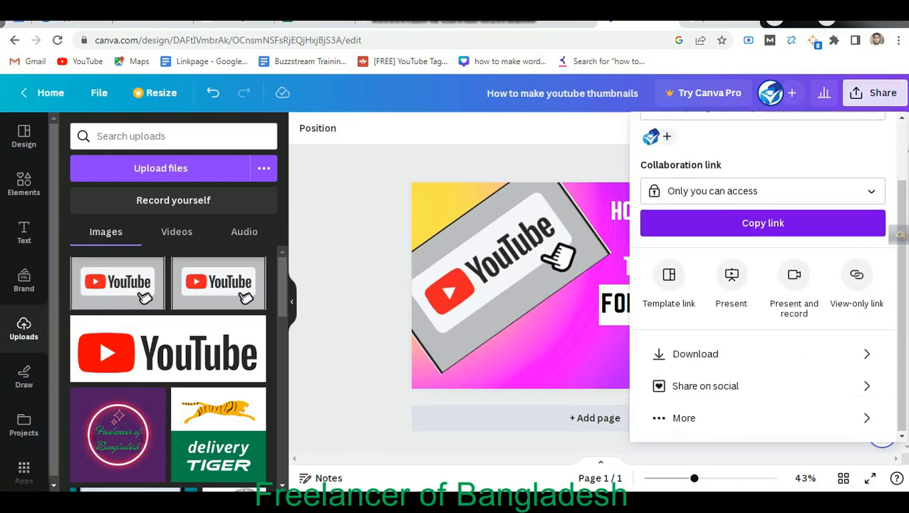
click(714, 350)
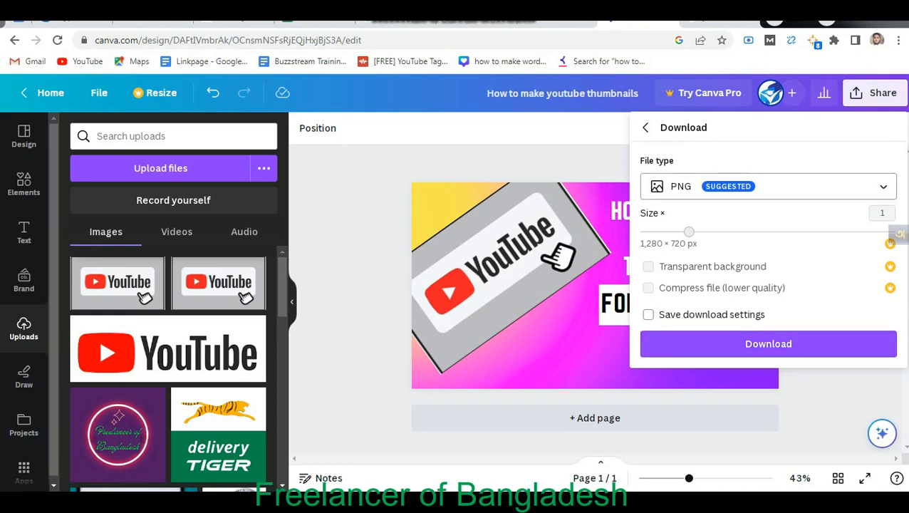
click(773, 182)
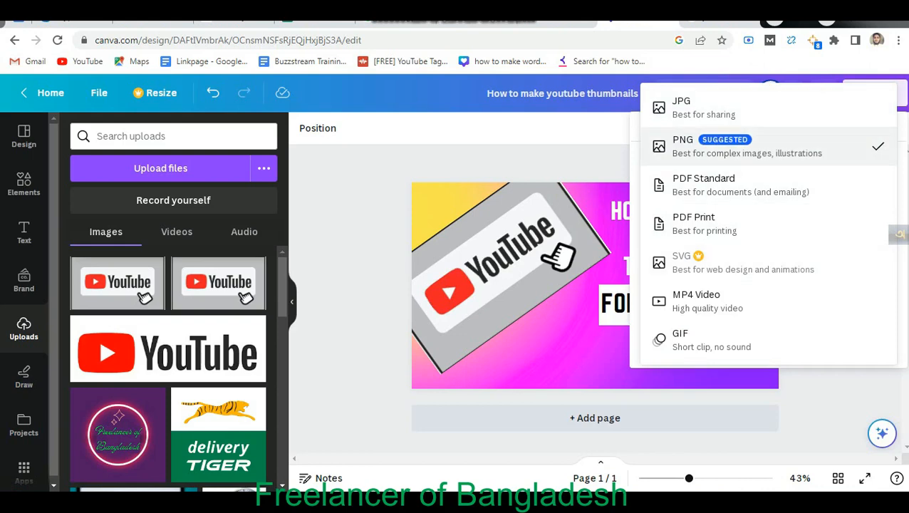
click(820, 146)
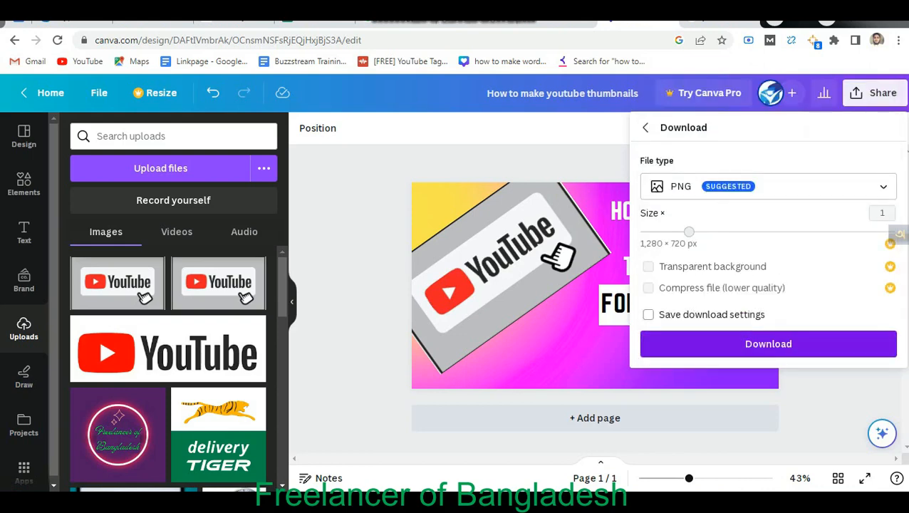
click(768, 344)
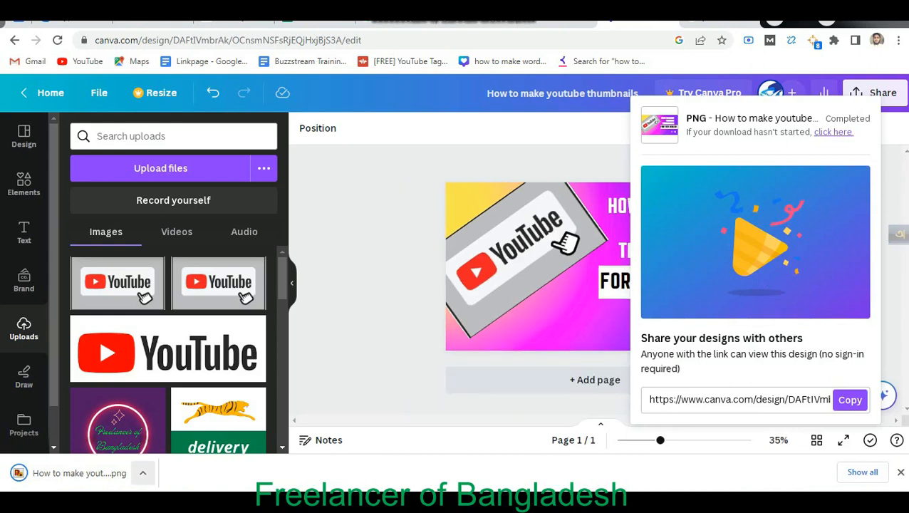
- Show the downloaded "How to make youtube thumbnails" PNG in its folder and cut the file
click(143, 473)
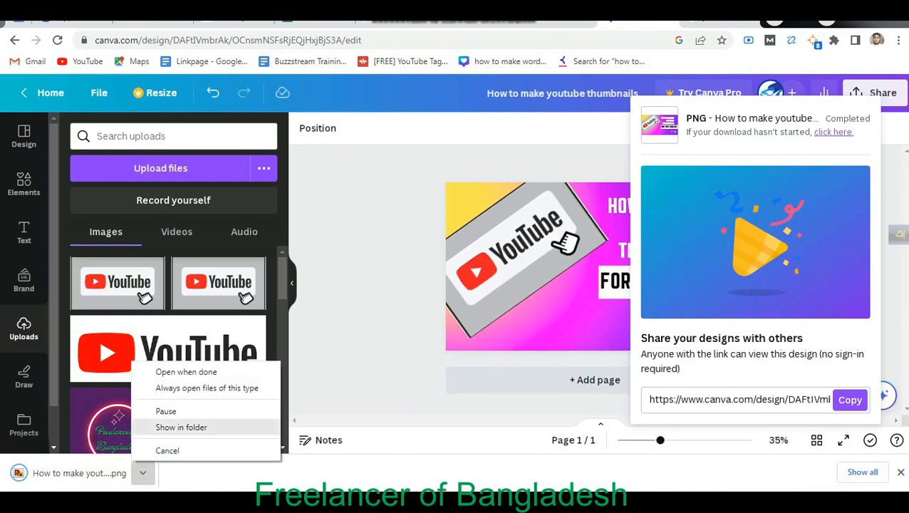
click(193, 427)
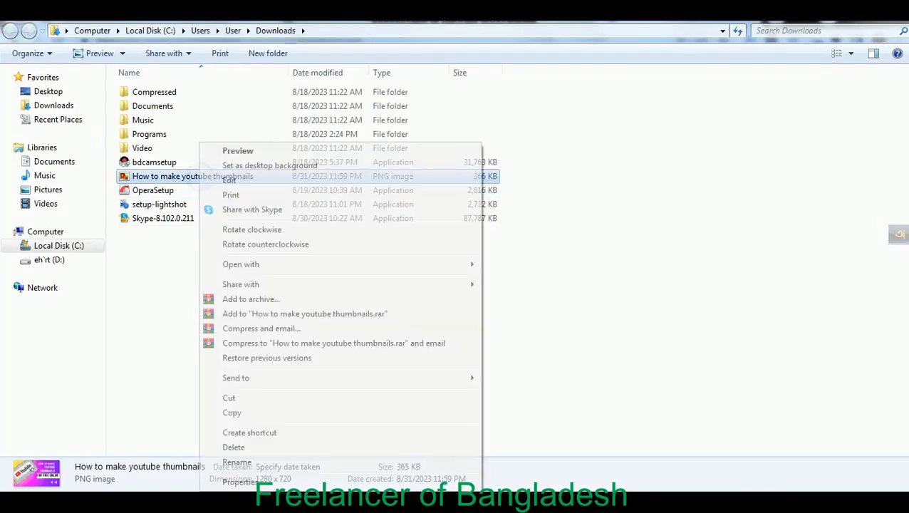
right_click(197, 176)
click(233, 397)
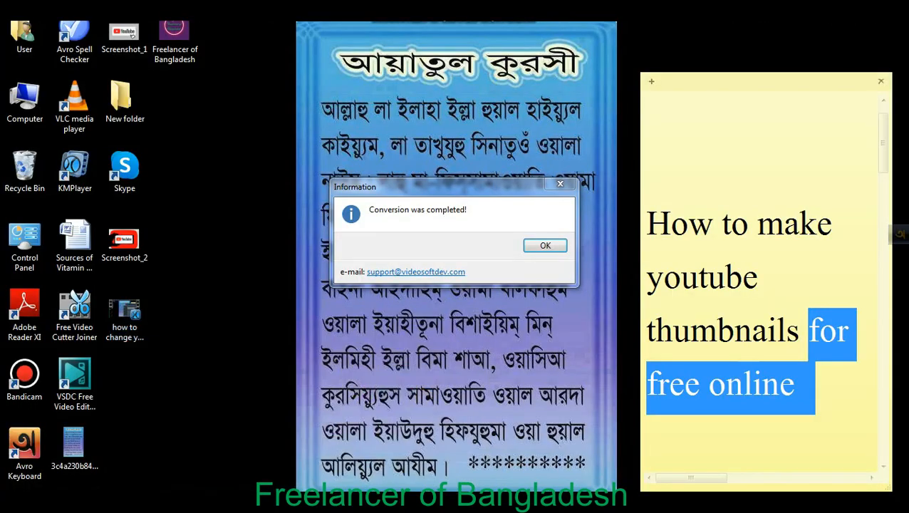
- Dismiss the conversion message, paste the thumbnail file onto the desktop and open its preview
click(545, 245)
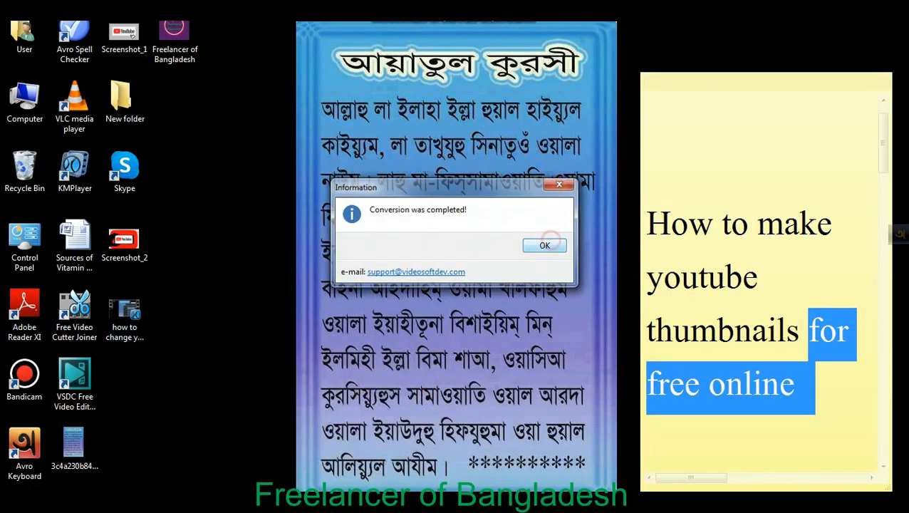
right_click(203, 199)
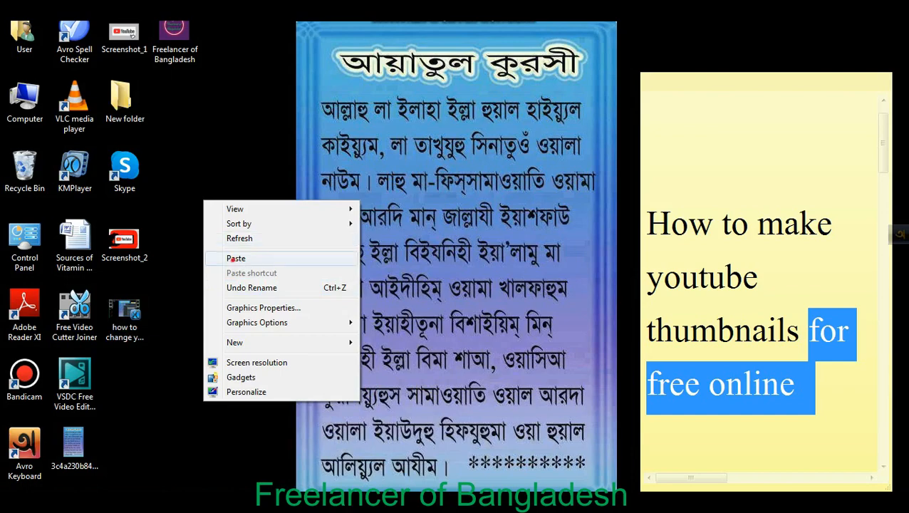
click(242, 257)
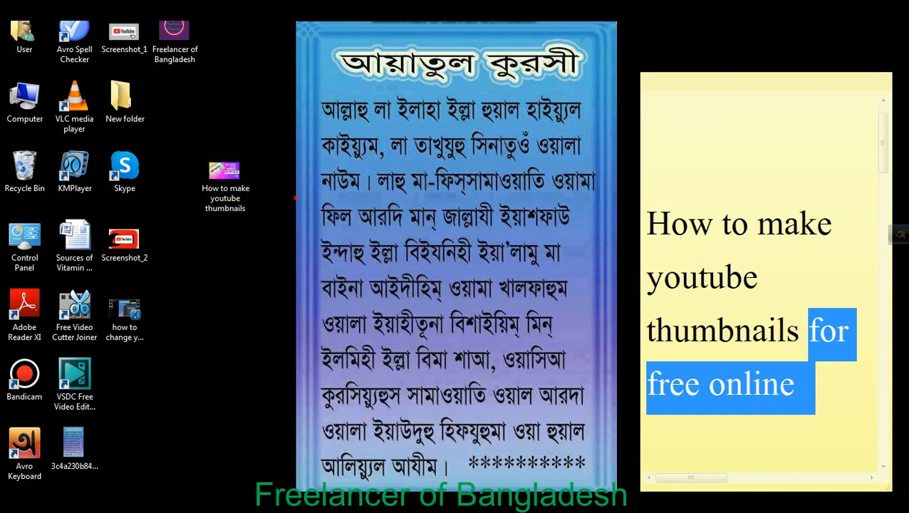
right_click(230, 147)
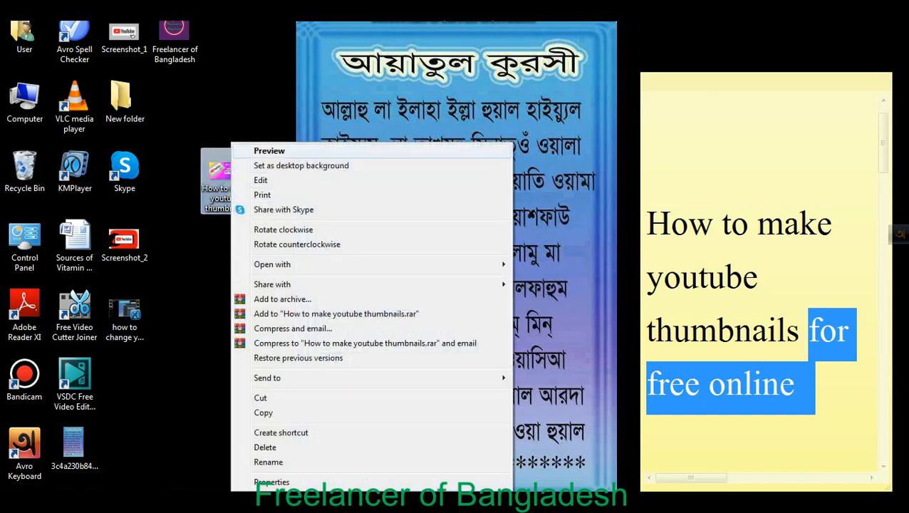
click(269, 151)
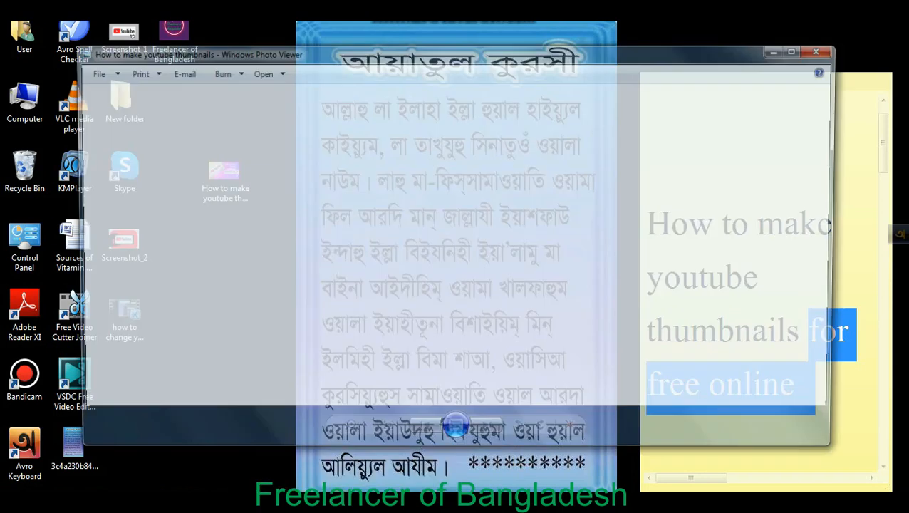